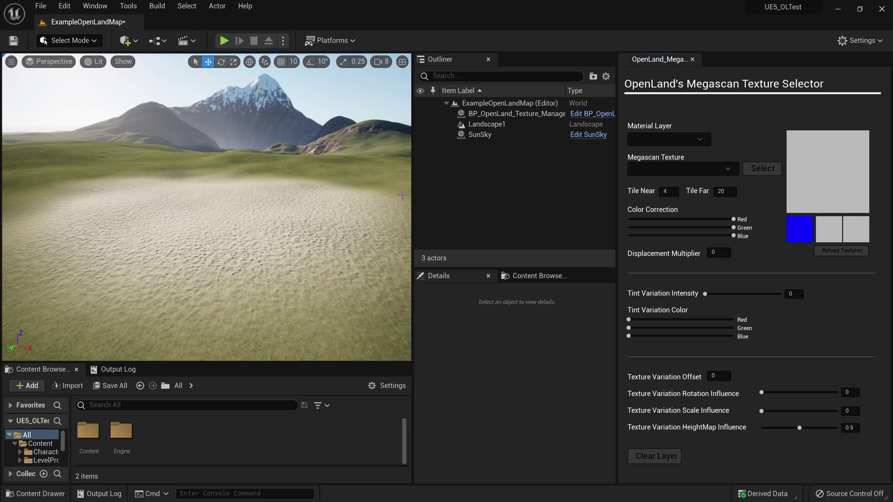
# Step: Assign the Pebble_Ground_uk1medslw Megascan texture to the Sand material layer in OpenLand's Megascan Texture Selector
pyautogui.moveTo(257, 233)
pyautogui.mouseDown()
pyautogui.moveTo(260, 204)
pyautogui.moveTo(257, 232)
pyautogui.mouseUp()
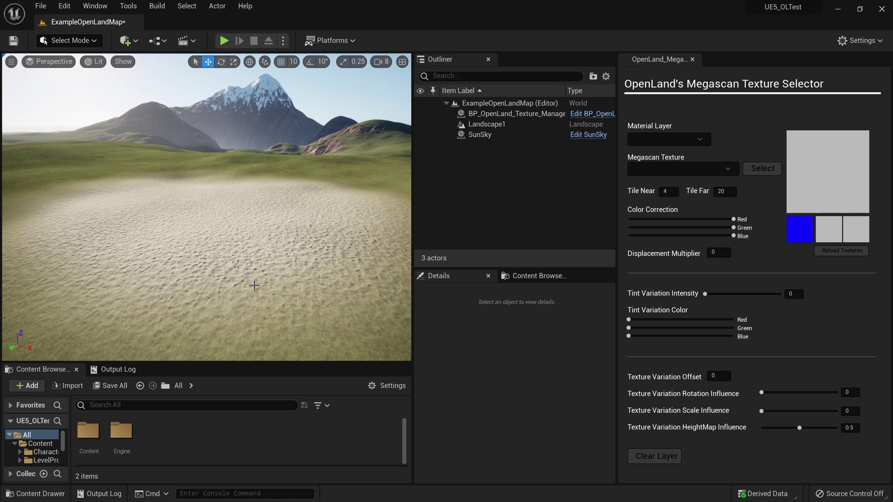
pyautogui.click(660, 139)
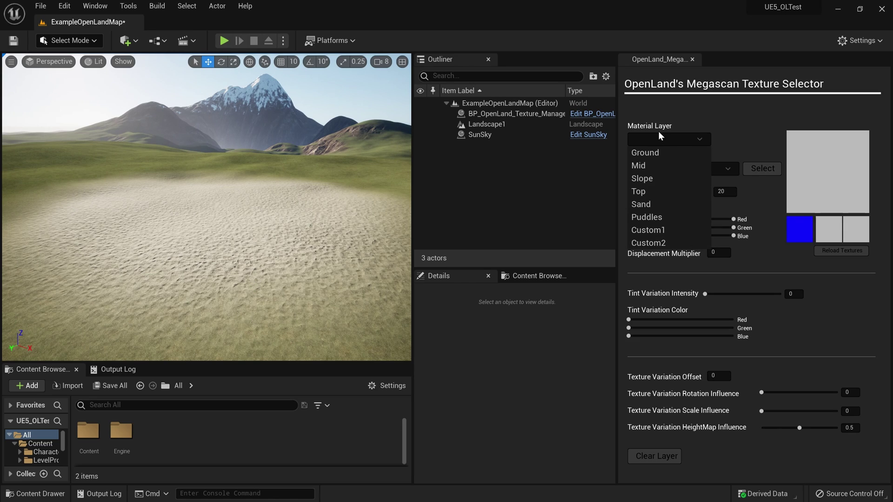
pyautogui.click(651, 204)
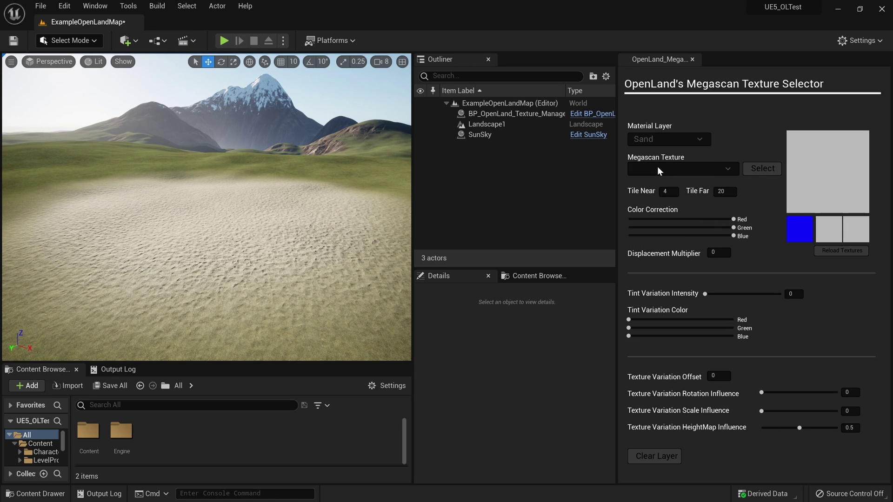
pyautogui.click(657, 166)
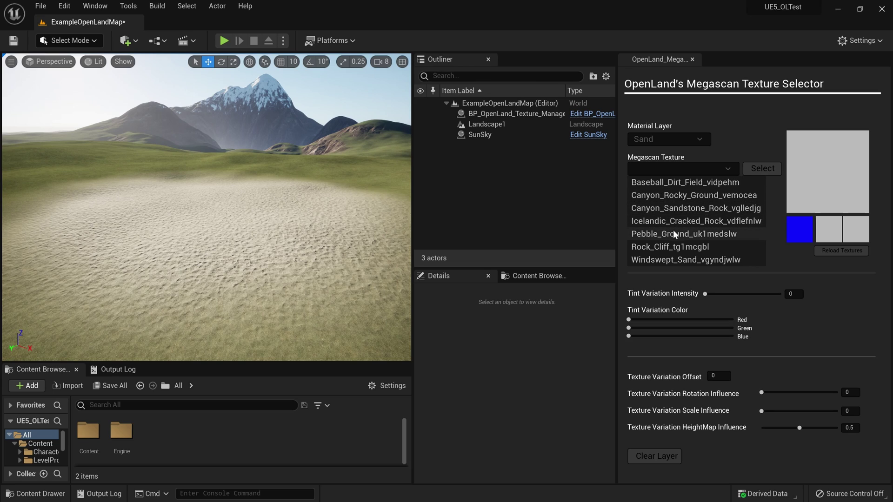
pyautogui.click(653, 235)
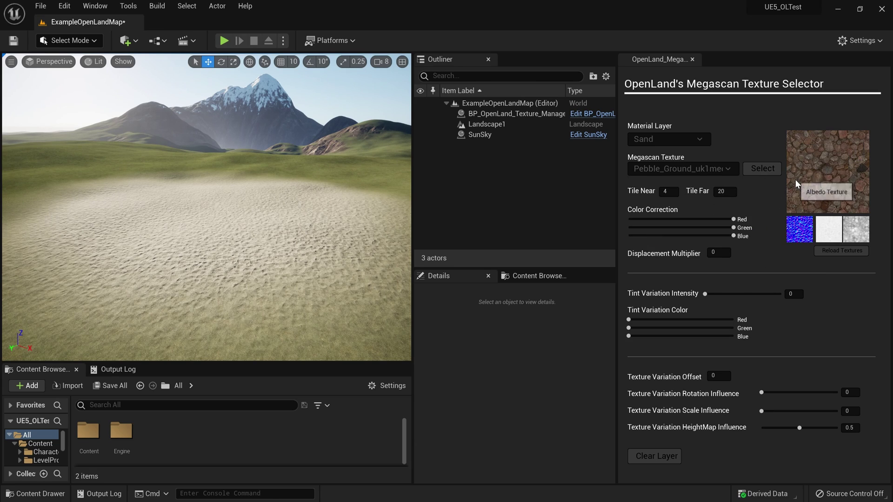
pyautogui.click(769, 171)
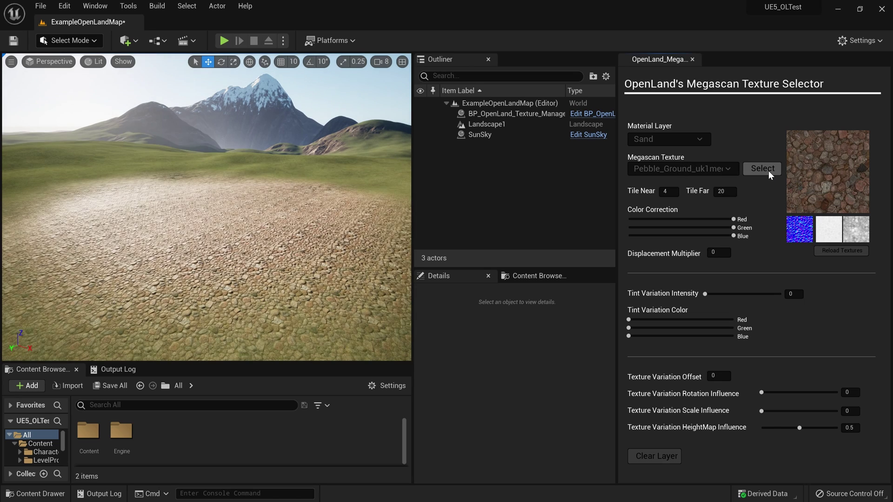
# Step: Inspect the pebble-covered ground up close, play the level briefly with the third-person character, and stop the session
pyautogui.scroll(5, 326, 255)
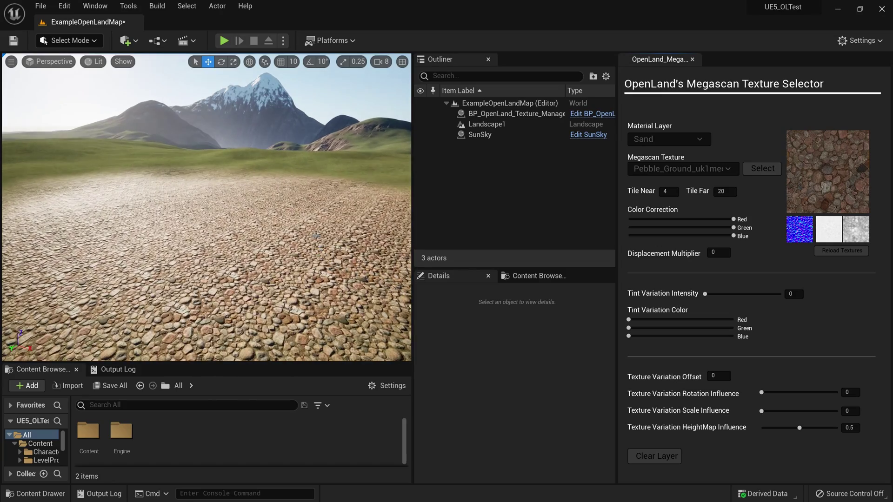
pyautogui.moveTo(322, 256); pyautogui.dragTo(323, 297, button='right')
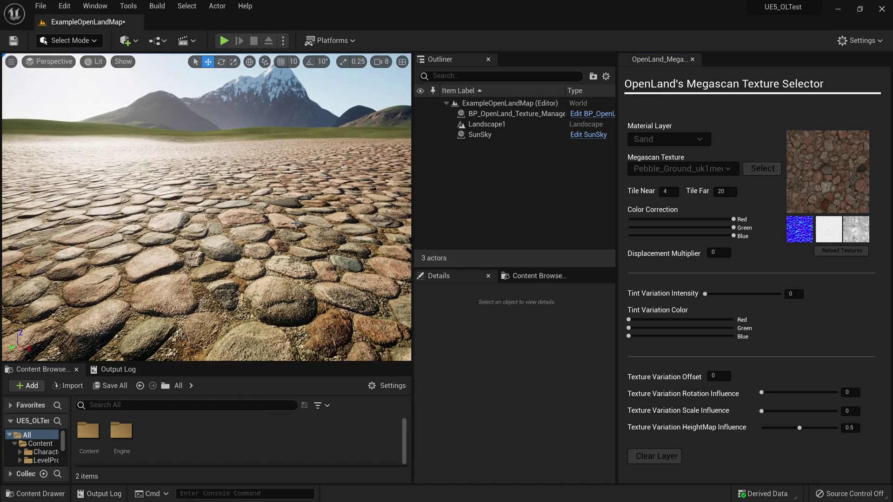
pyautogui.hotkey('alt', 'p')
pyautogui.click(247, 242)
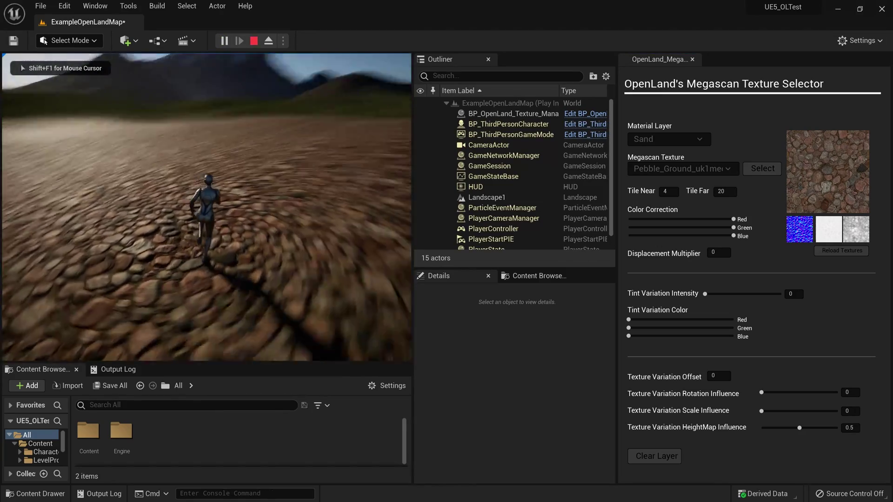
pyautogui.press('Escape')
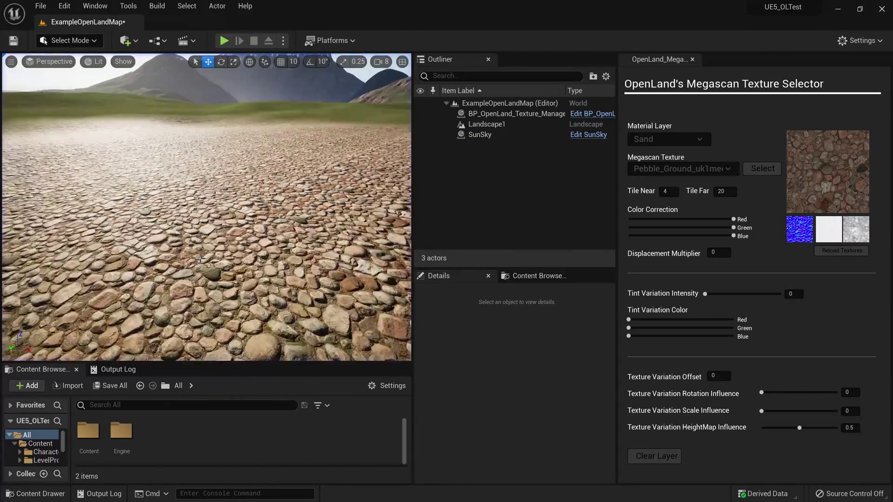
pyautogui.moveTo(200, 259); pyautogui.dragTo(203, 302, button='right')
pyautogui.scroll(-5, 231, 203)
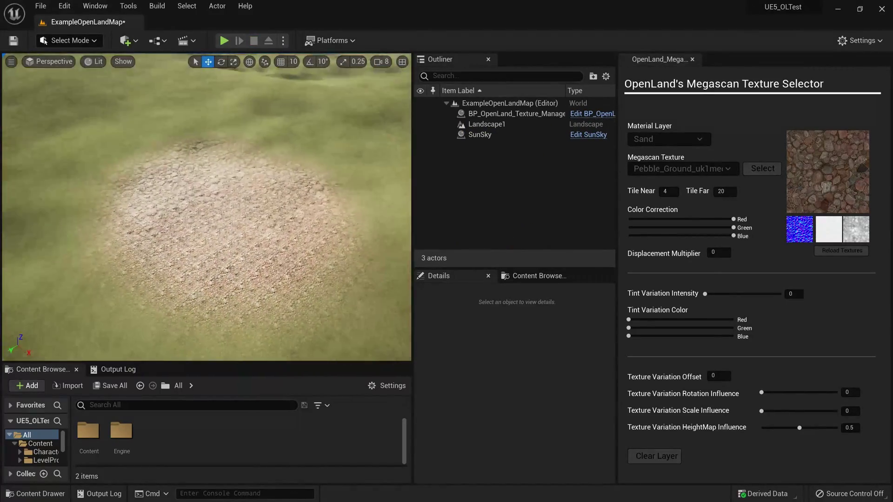
# Step: Set the Sand layer's texture variation rotation influence to 0.08 and its scale influence to 0.22
pyautogui.scroll(4, 232, 203)
pyautogui.scroll(4, 231, 203)
pyautogui.moveTo(232, 203); pyautogui.dragTo(235, 183, button='right')
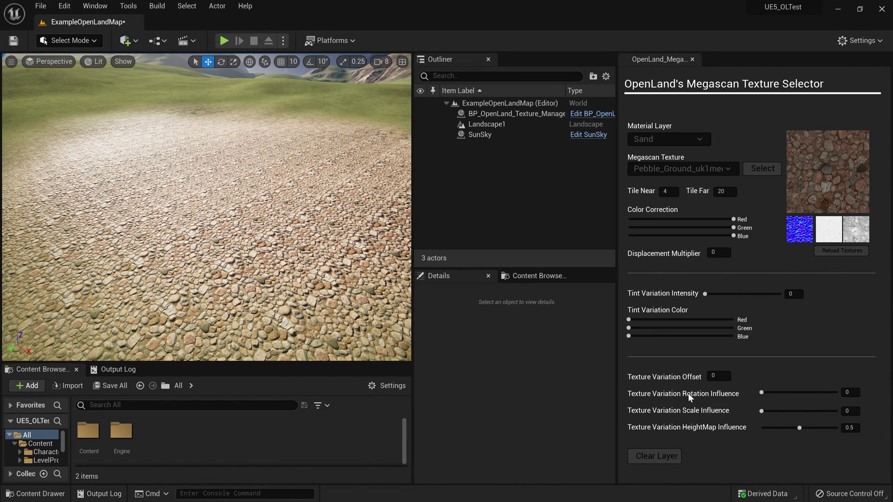
pyautogui.click(769, 392)
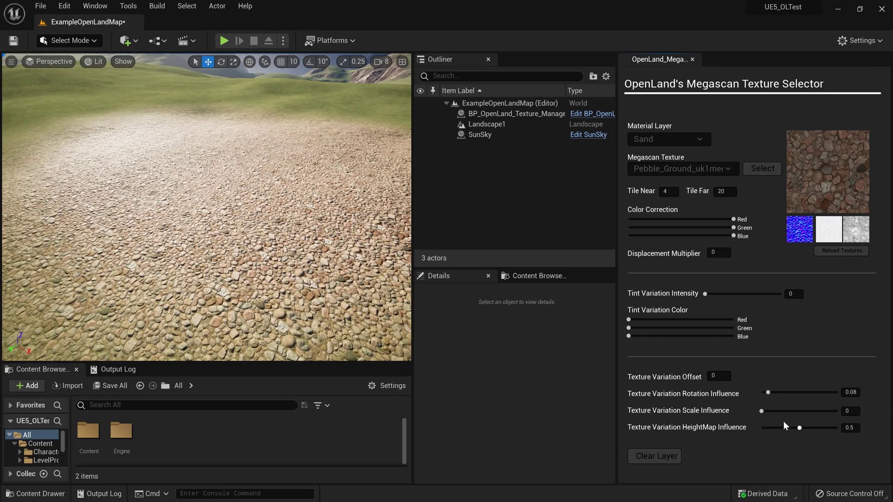
pyautogui.moveTo(762, 411); pyautogui.dragTo(778, 411)
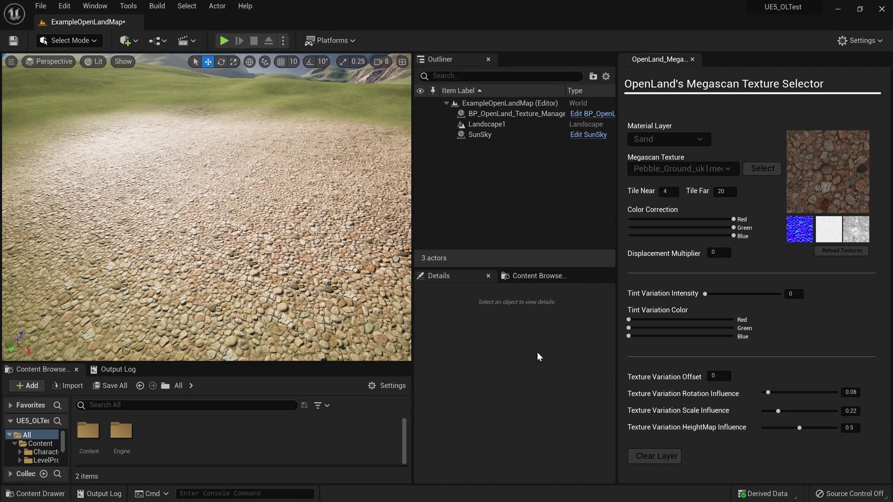
# Step: Play the level again, walking the character across the varied pebble ground, and end the session
pyautogui.hotkey('alt', 'p')
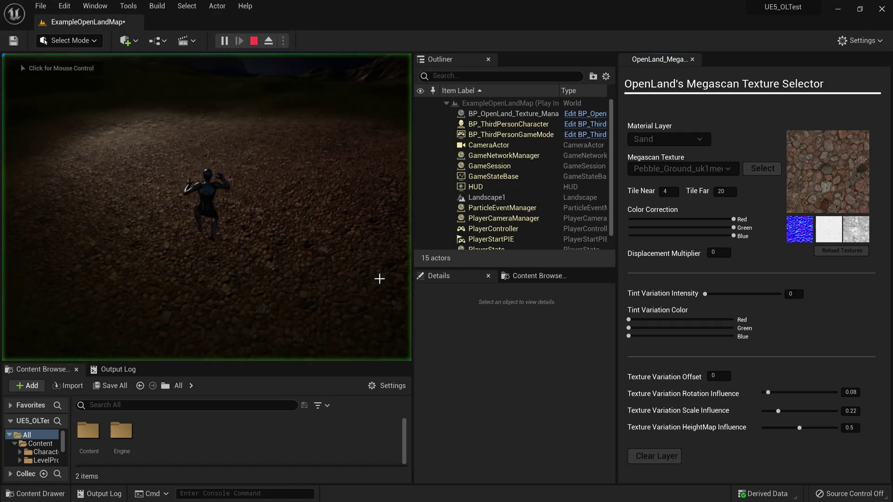
pyautogui.press('w')
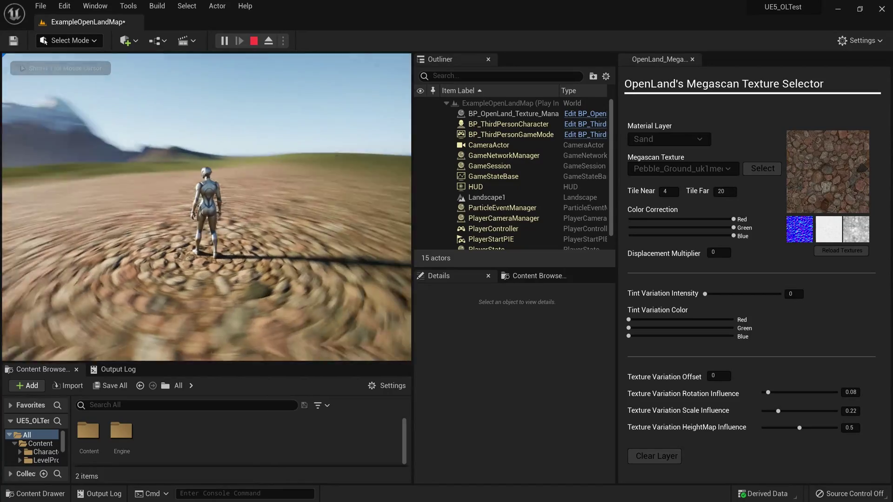
pyautogui.hotkey('shift', 'F1')
pyautogui.press('Escape')
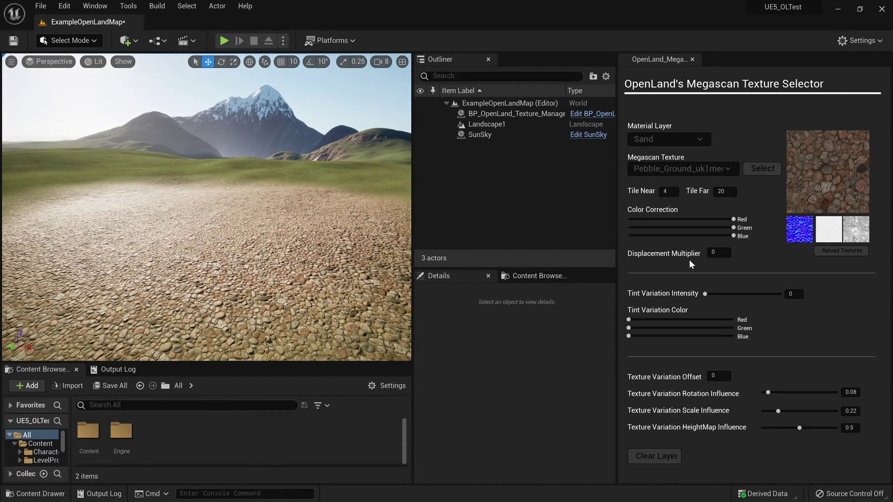
pyautogui.moveTo(296, 264); pyautogui.dragTo(295, 246, button='right')
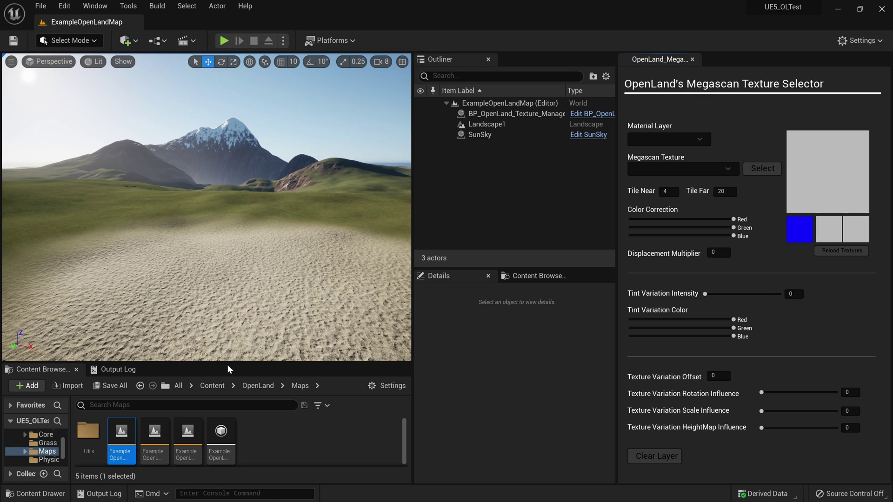
# Step: Select Landscape1 and filter its details by "use dyna" to check the Use Dynamic Material Instance option
pyautogui.moveTo(226, 363); pyautogui.dragTo(226, 342)
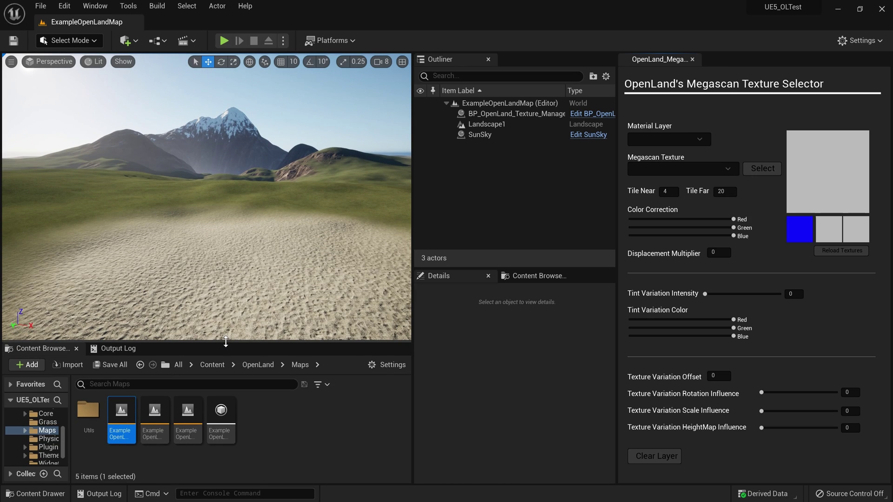
pyautogui.click(505, 123)
pyautogui.click(465, 340)
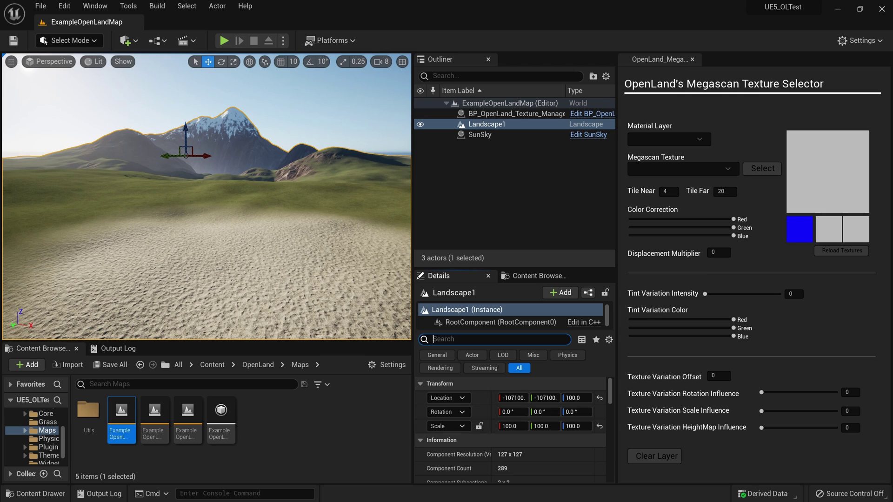
pyautogui.write('use dyna')
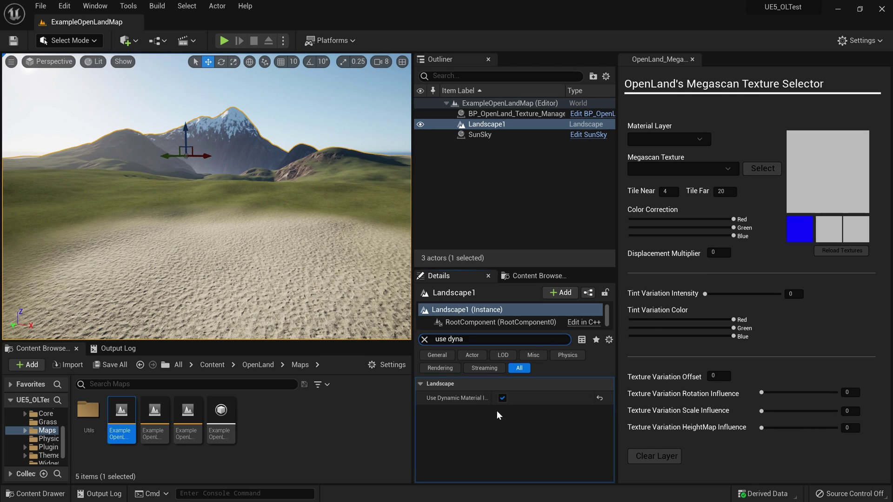
pyautogui.moveTo(491, 392); pyautogui.dragTo(530, 395)
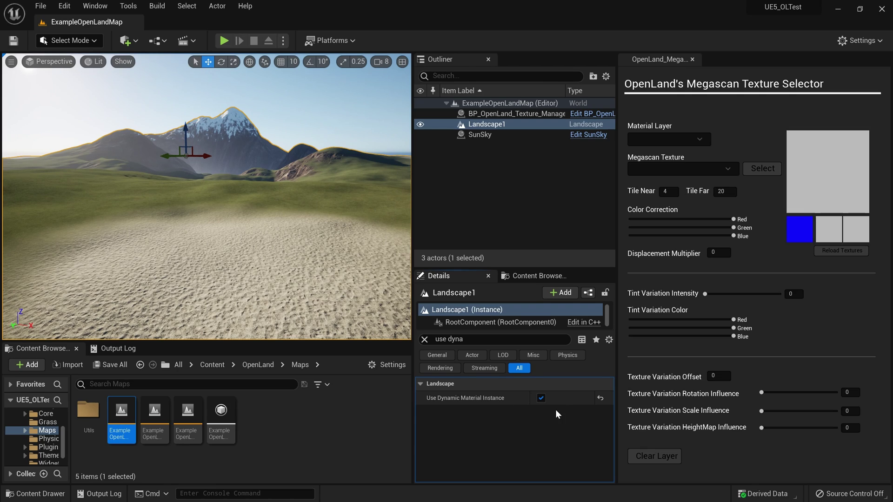
# Step: Run the OpenLand Megascan texture selector editor utility widget from the Content/OpenLand/Widgets folder
pyautogui.click(212, 365)
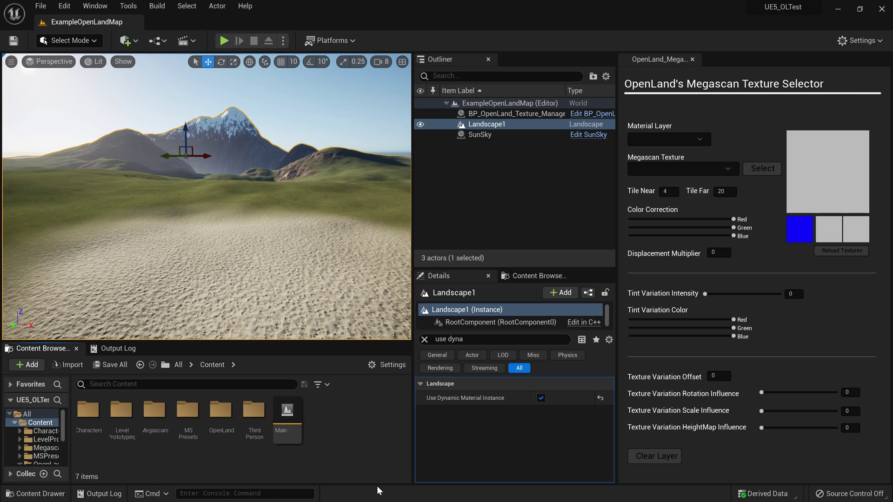
pyautogui.doubleClick(224, 434)
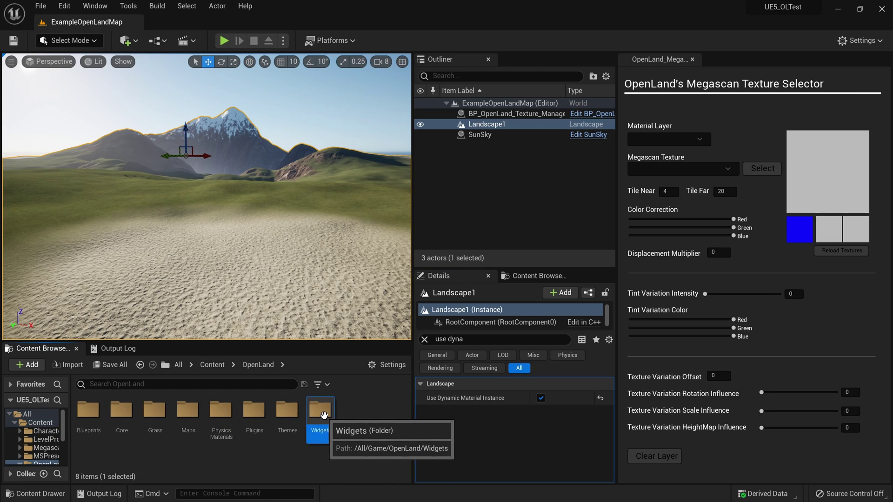
pyautogui.doubleClick(319, 414)
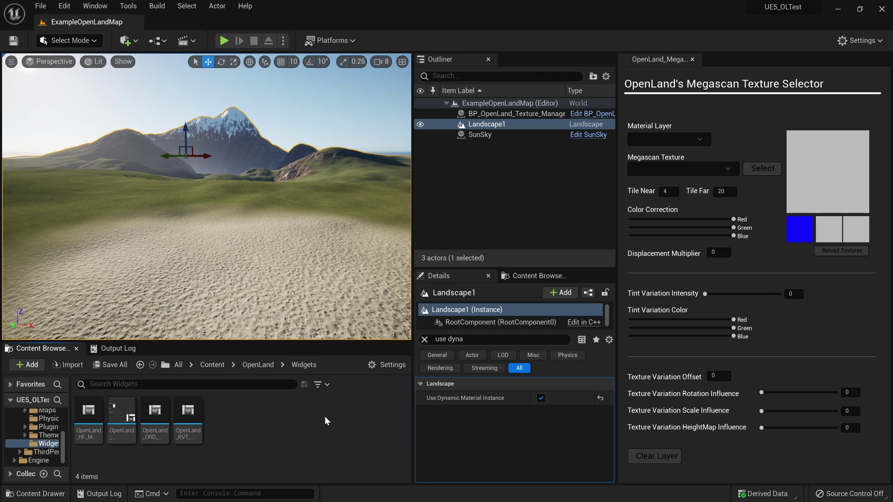
pyautogui.rightClick(126, 420)
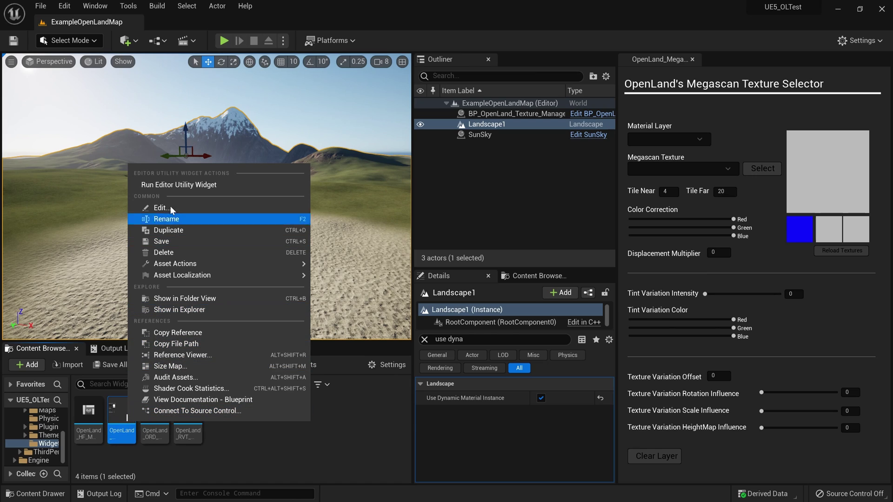
pyautogui.click(203, 188)
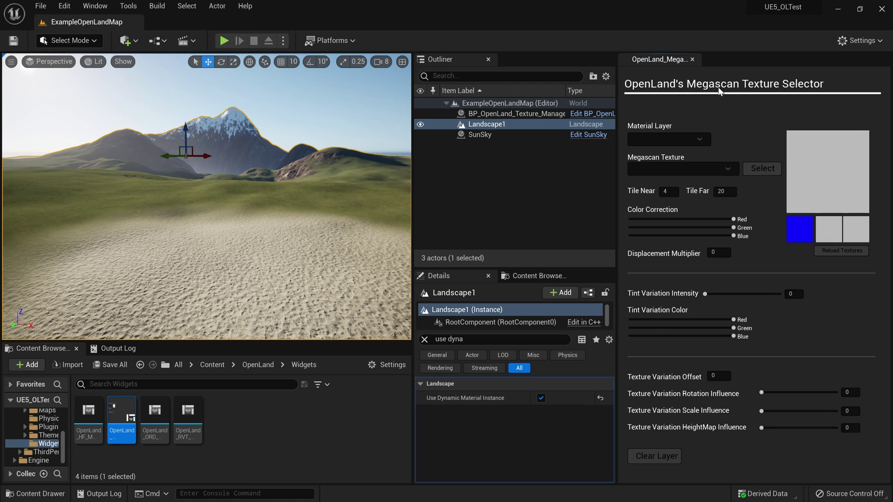
# Step: Open Quixel Bridge and add the light river stone surface from the local assets to the level
pyautogui.click(126, 44)
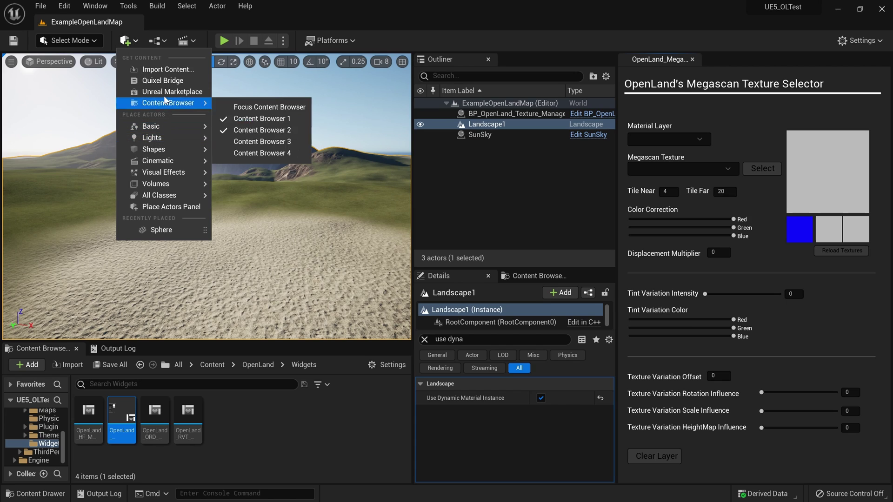
pyautogui.click(161, 82)
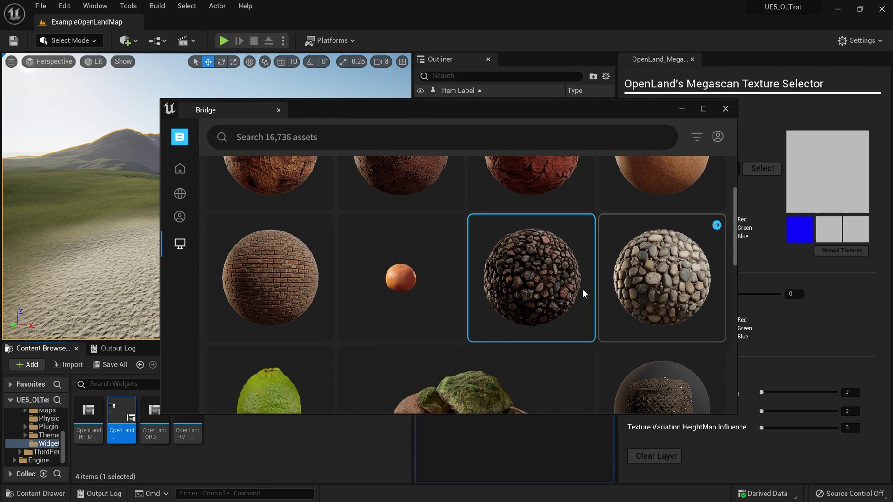
pyautogui.moveTo(660, 279); pyautogui.dragTo(79, 186)
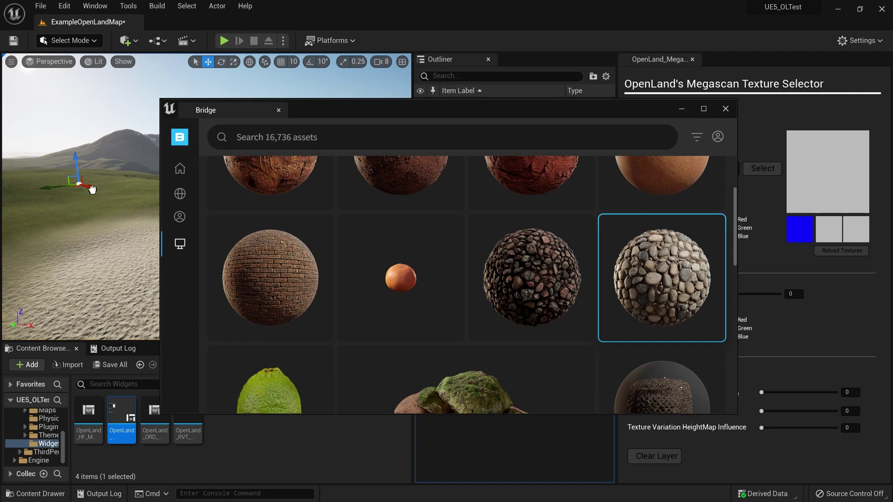
pyautogui.click(120, 196)
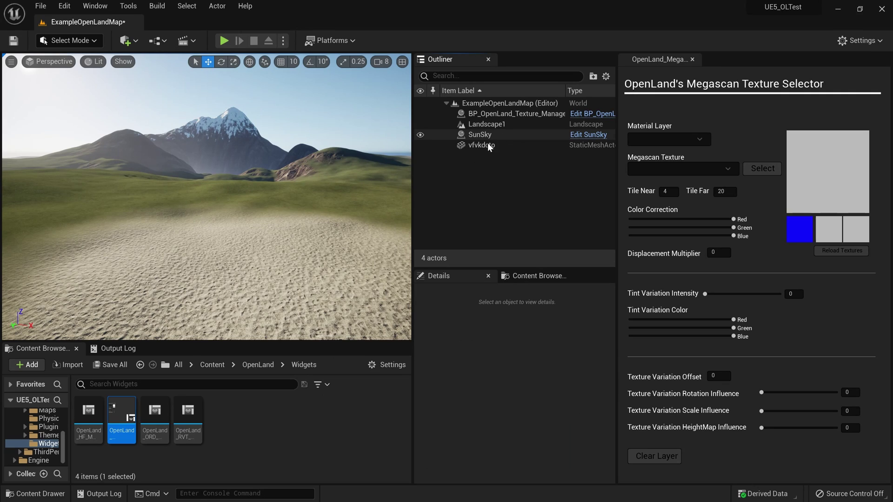
# Step: Assign the Canyon_Rocky_Ground_vemocea Megascan texture to the Ground material layer, reloading its texture previews before applying it
pyautogui.moveTo(189, 195); pyautogui.dragTo(173, 185, button='right')
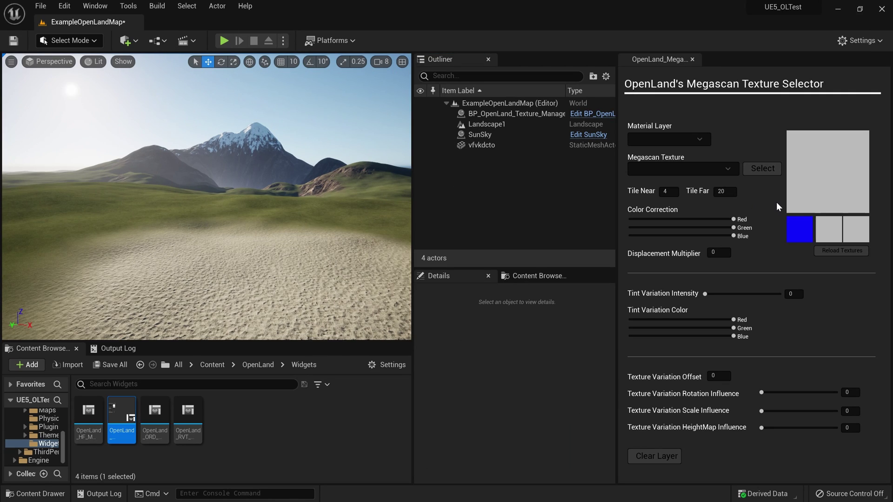
pyautogui.moveTo(205, 195)
pyautogui.mouseDown(button='right')
pyautogui.moveTo(206, 224)
pyautogui.moveTo(207, 208)
pyautogui.moveTo(168, 217)
pyautogui.moveTo(195, 207)
pyautogui.mouseUp(button='right')
pyautogui.press('a')
pyautogui.press('w')
pyautogui.press('d')
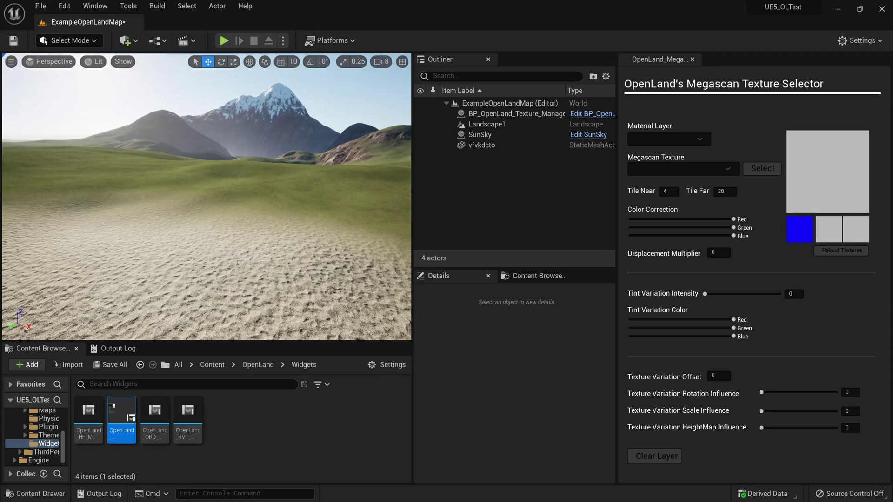
pyautogui.click(649, 141)
pyautogui.click(652, 155)
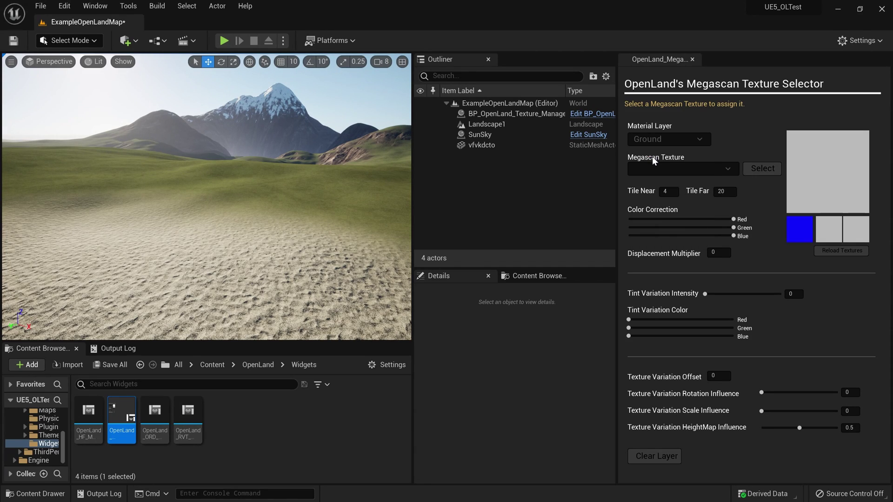
pyautogui.click(660, 170)
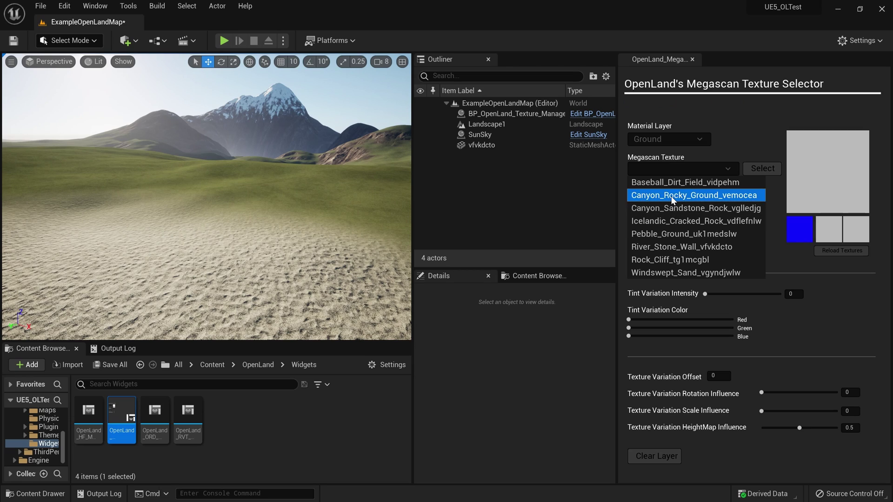
pyautogui.click(671, 196)
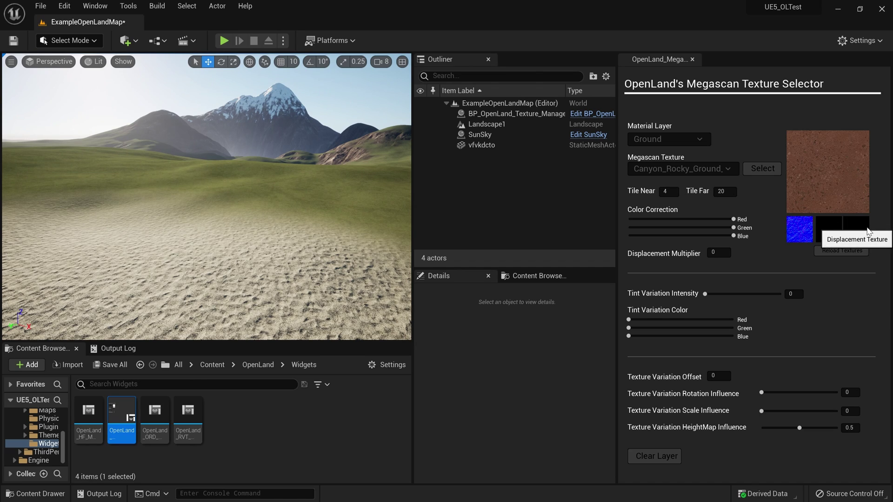
pyautogui.click(837, 254)
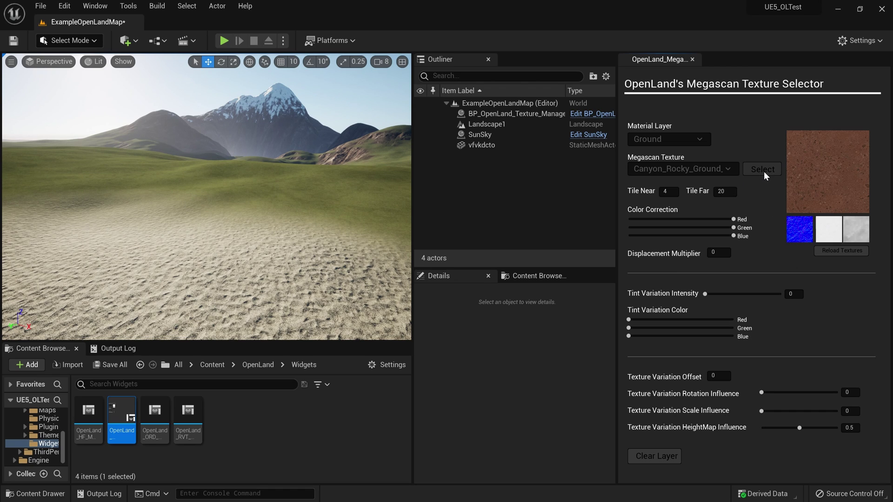
# Step: Try a Tile Near value of 10 for the Ground layer, checking the terrain up close in a short play session
pyautogui.moveTo(223, 195); pyautogui.dragTo(344, 207, button='right')
pyautogui.press('w')
pyautogui.press('w')
pyautogui.moveTo(206, 197); pyautogui.dragTo(206, 251, button='right')
pyautogui.moveTo(293, 165)
pyautogui.mouseDown(button='right')
pyautogui.moveTo(293, 149)
pyautogui.moveTo(293, 165)
pyautogui.mouseUp(button='right')
pyautogui.click(668, 192)
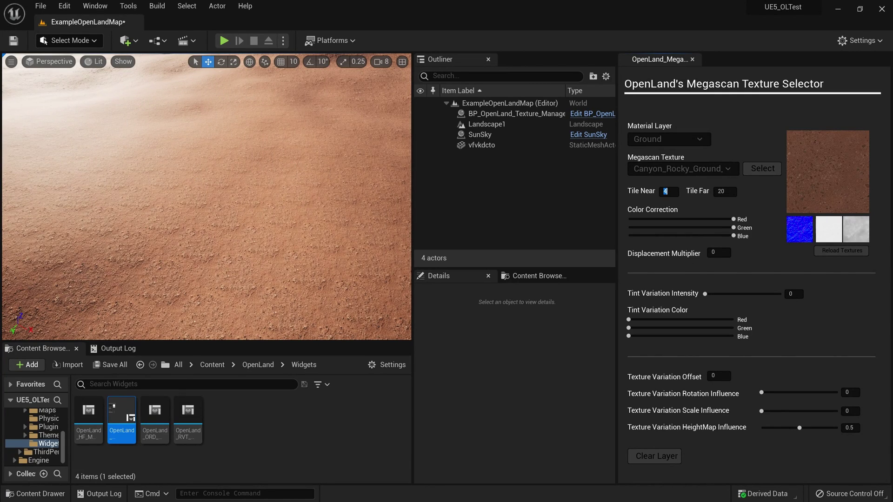
pyautogui.write('10')
pyautogui.click(298, 226)
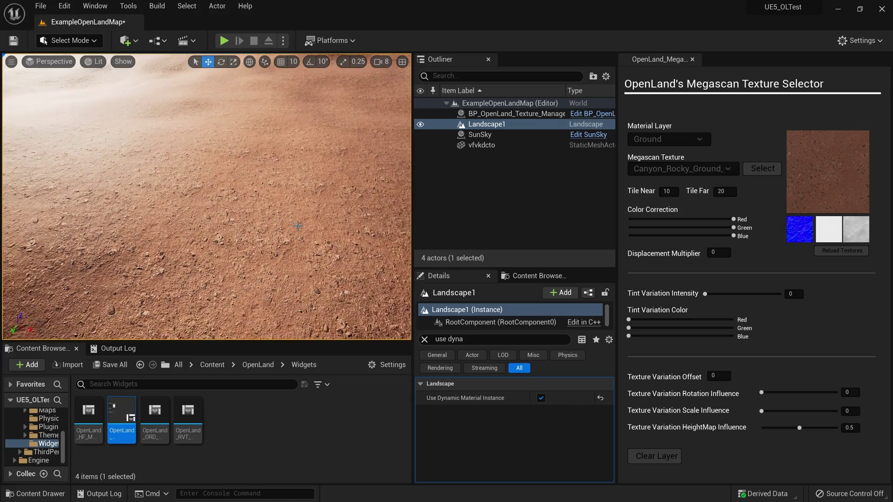
pyautogui.hotkey('alt', 'p')
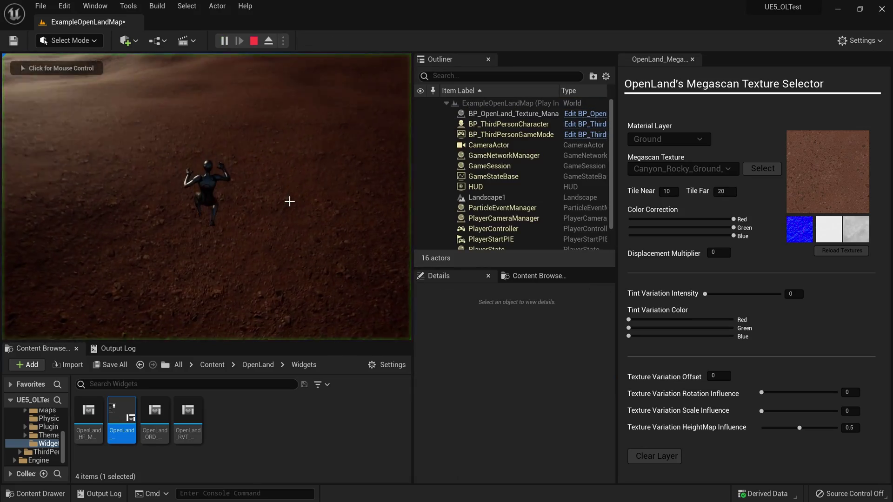
pyautogui.press('Escape')
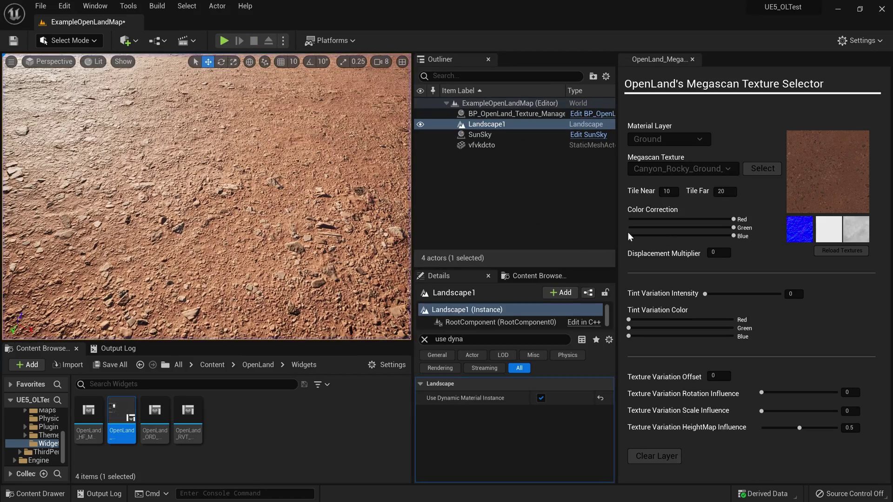
# Step: Set the Ground layer's Tile Near to 4 and play the level to check the texture scale
pyautogui.click(673, 192)
pyautogui.write('4')
pyautogui.click(326, 216)
pyautogui.hotkey('alt', 'p')
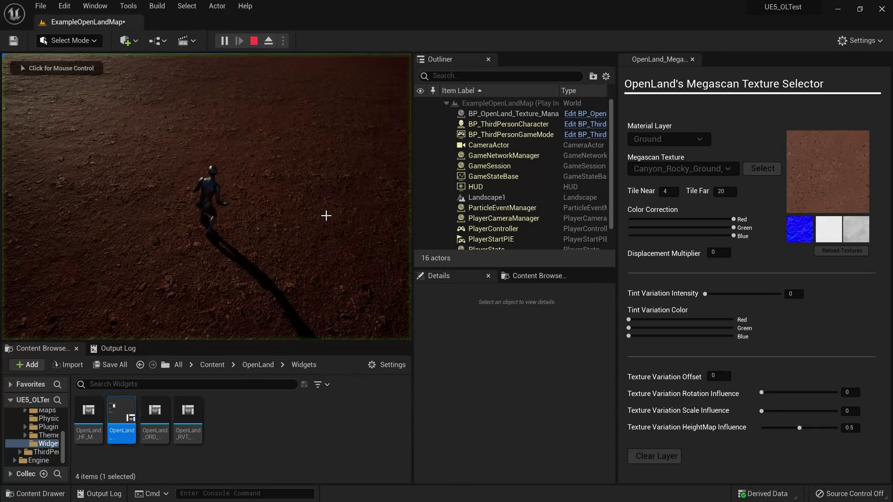
pyautogui.click(326, 215)
# Step: Set the Ground layer's Tile Near to 2 and Tile Far to 10
pyautogui.click(666, 192)
pyautogui.write('2')
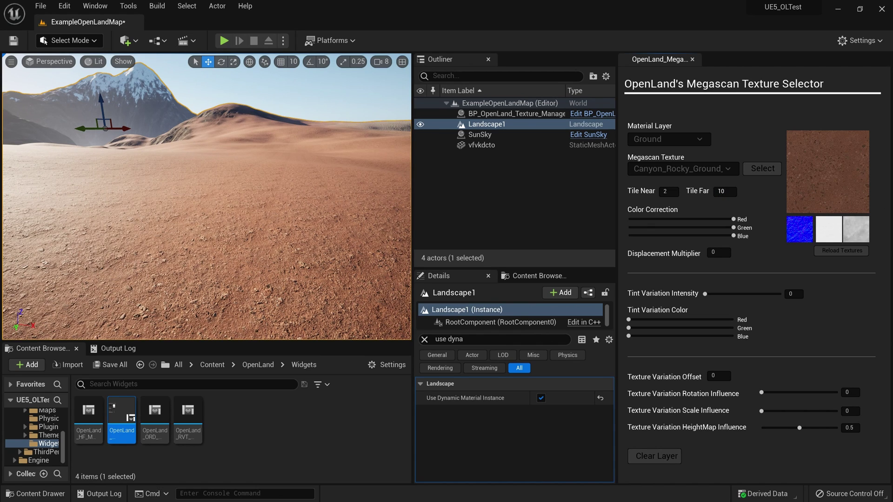
pyautogui.press('Return')
# Step: Set the Ground layer's Texture Variation Offset to 10, switching it to 0 and back to 10 to compare the tiling
pyautogui.moveTo(345, 242); pyautogui.dragTo(351, 285, button='right')
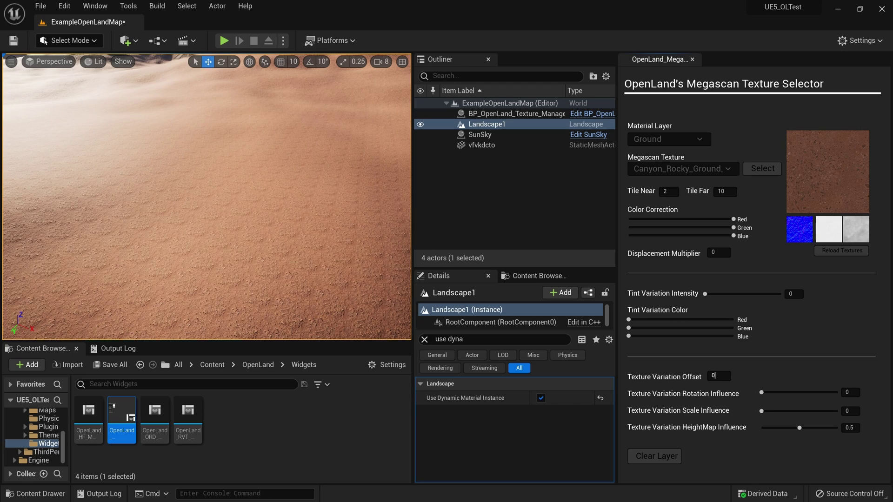
pyautogui.write('10')
pyautogui.press('Return')
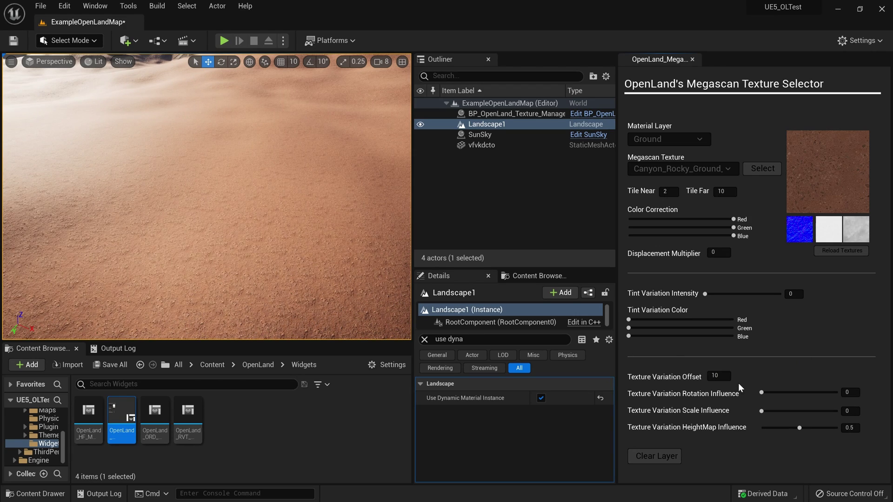
pyautogui.write('0')
pyautogui.press('Return')
pyautogui.write('10')
pyautogui.press('Return')
# Step: Set the Texture Variation influences to 0.11 for rotation, 0.6 for scale and 1 for the heightmap
pyautogui.moveTo(387, 265)
pyautogui.mouseDown(button='right')
pyautogui.moveTo(368, 267)
pyautogui.moveTo(381, 266)
pyautogui.moveTo(391, 279)
pyautogui.moveTo(394, 260)
pyautogui.mouseUp(button='right')
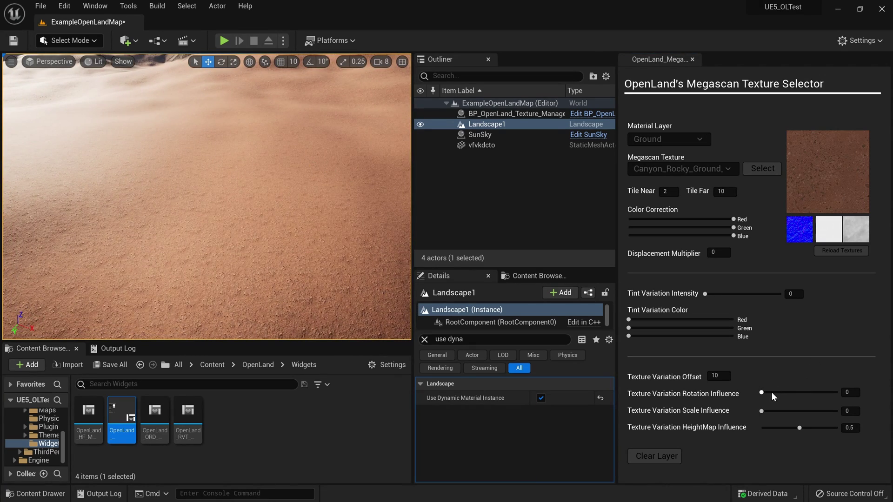
pyautogui.moveTo(766, 392); pyautogui.dragTo(770, 392)
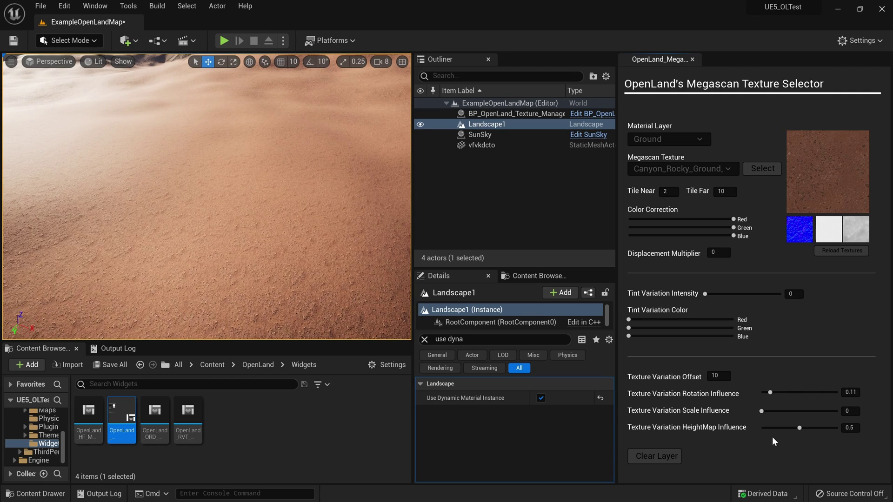
pyautogui.moveTo(762, 412); pyautogui.dragTo(807, 415)
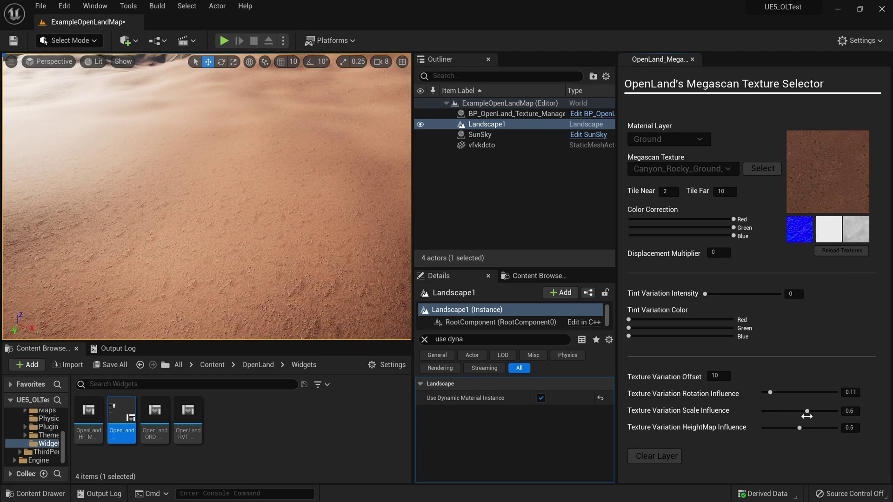
pyautogui.moveTo(783, 427); pyautogui.dragTo(850, 436)
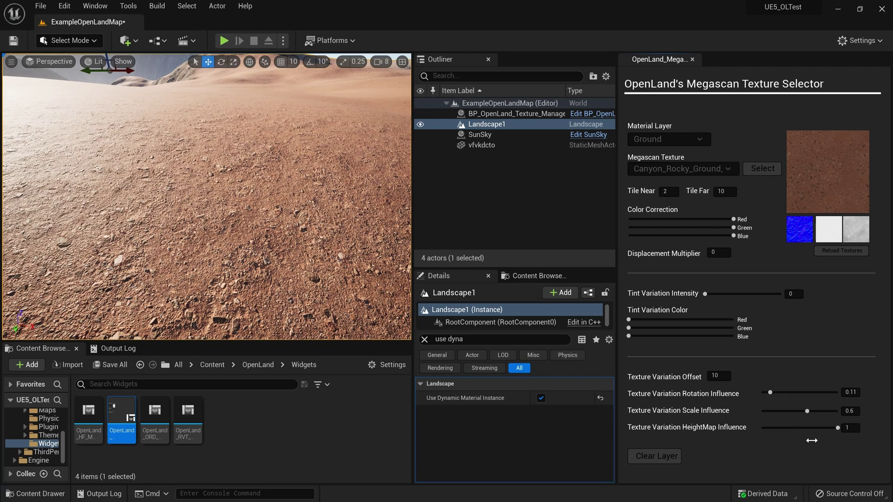
# Step: Play the level, walk the character over the red rocky ground to inspect the texture variation, and end the session
pyautogui.moveTo(207, 196)
pyautogui.mouseDown(button='right')
pyautogui.moveTo(200, 180)
pyautogui.moveTo(200, 214)
pyautogui.moveTo(200, 184)
pyautogui.moveTo(202, 200)
pyautogui.mouseUp(button='right')
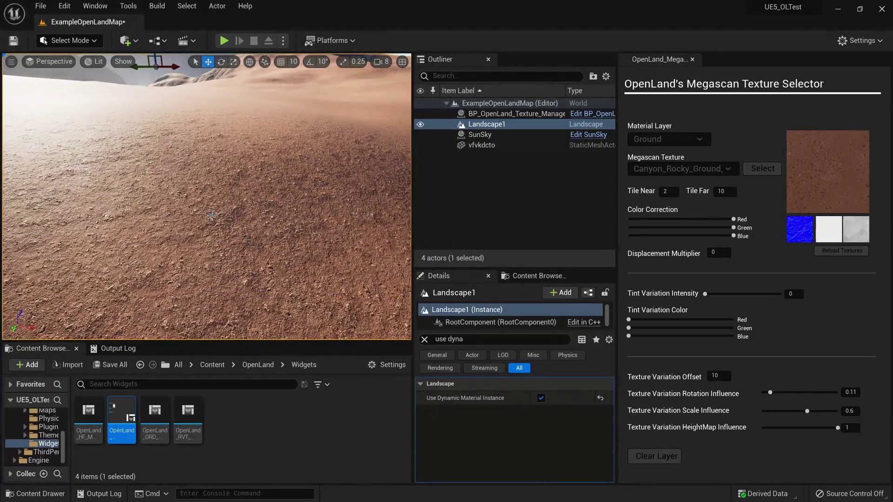
pyautogui.hotkey('alt', 'p')
pyautogui.press('w')
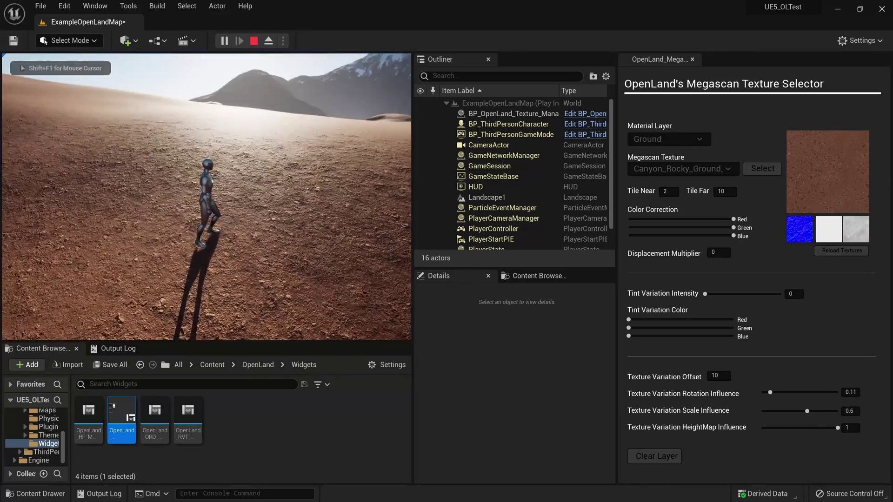
pyautogui.press('Escape')
# Step: Try a Tint Variation Intensity of 0.86 on the Ground layer and reduce it to 0.42
pyautogui.moveTo(239, 220); pyautogui.dragTo(216, 208, button='right')
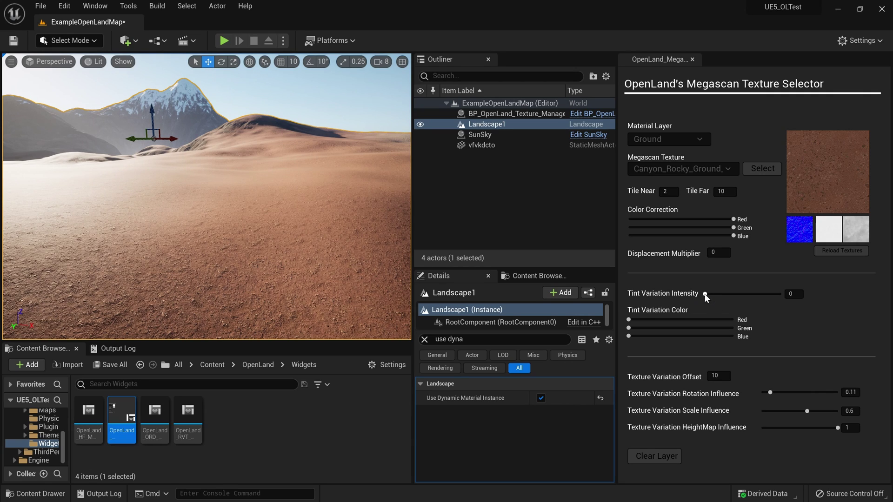
pyautogui.moveTo(705, 294); pyautogui.dragTo(772, 289)
pyautogui.moveTo(261, 210); pyautogui.dragTo(210, 214, button='right')
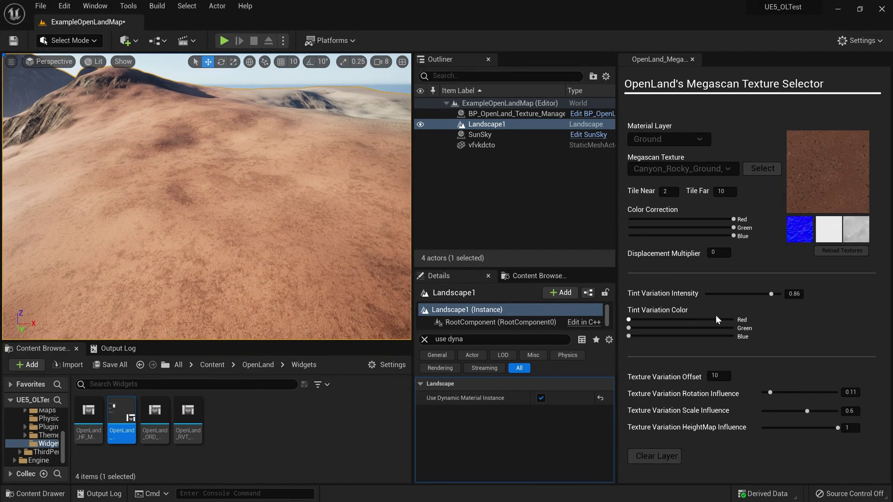
pyautogui.moveTo(771, 295); pyautogui.dragTo(732, 295)
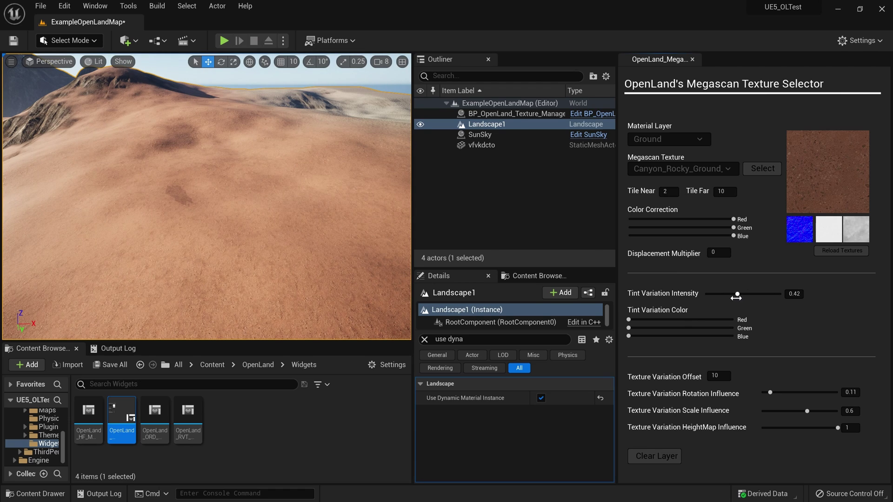
# Step: Play the level, run the character across the hills to inspect the tint variation, and end the session
pyautogui.hotkey('alt', 'p')
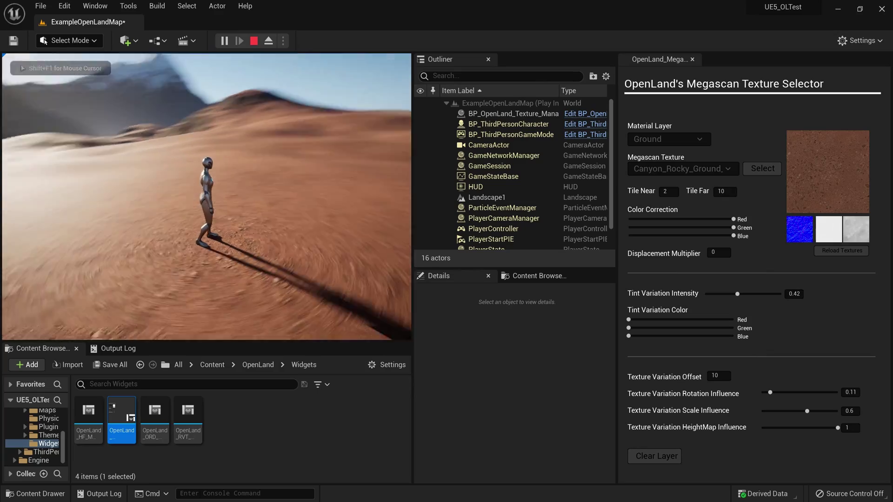
pyautogui.press('a')
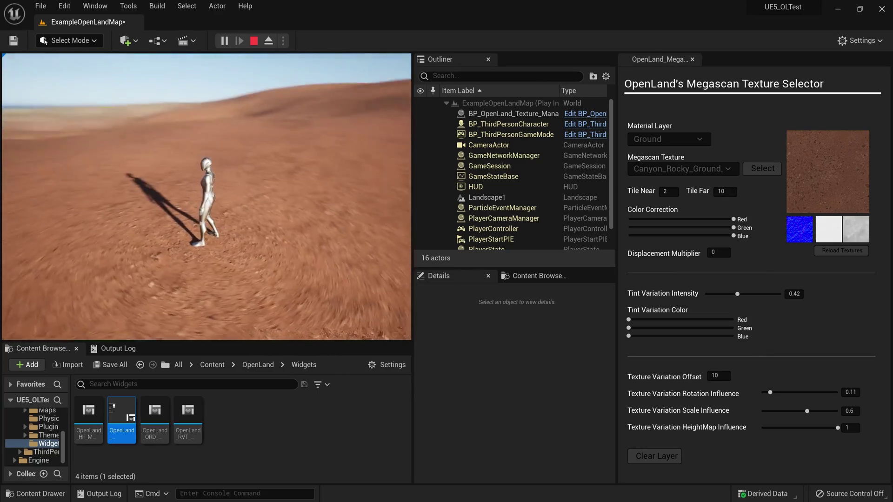
pyautogui.press('w')
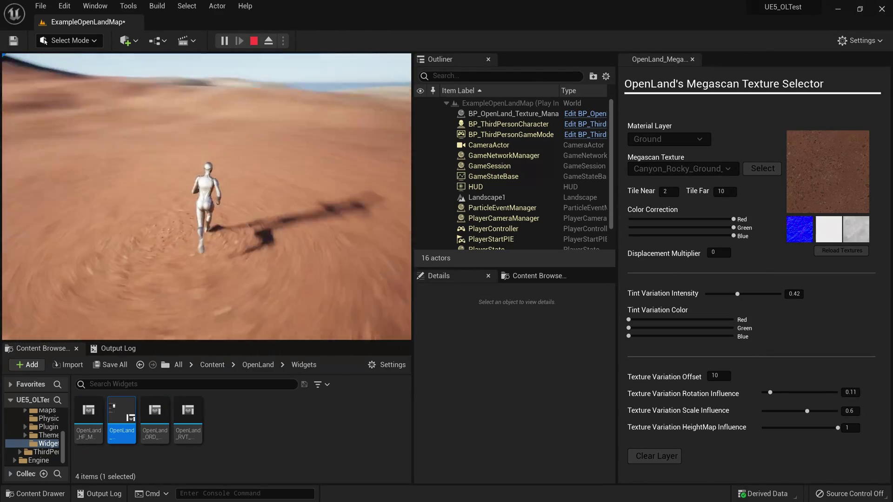
pyautogui.press('Escape')
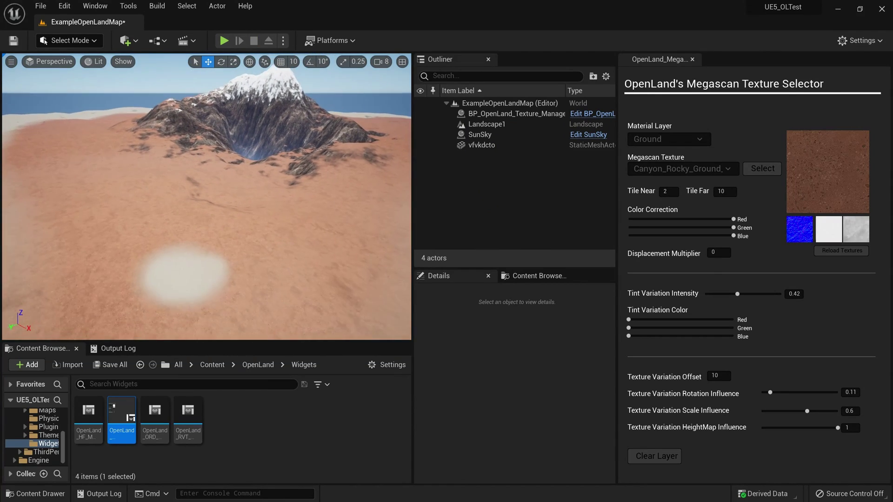
# Step: Switch to Landscape mode and assign the Custom1_LayerInfo asset to the Custom1 target paint layer
pyautogui.moveTo(224, 209); pyautogui.dragTo(218, 214, button='right')
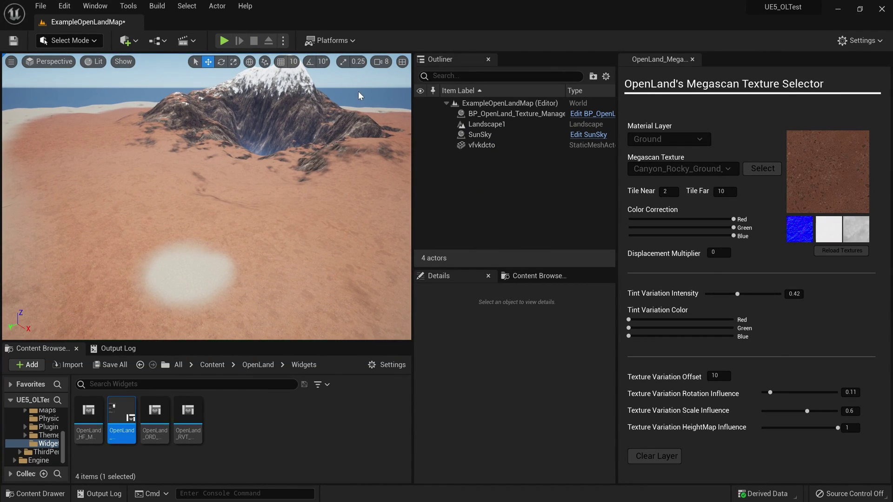
pyautogui.moveTo(358, 96); pyautogui.dragTo(372, 66, button='right')
pyautogui.press('q')
pyautogui.click(70, 40)
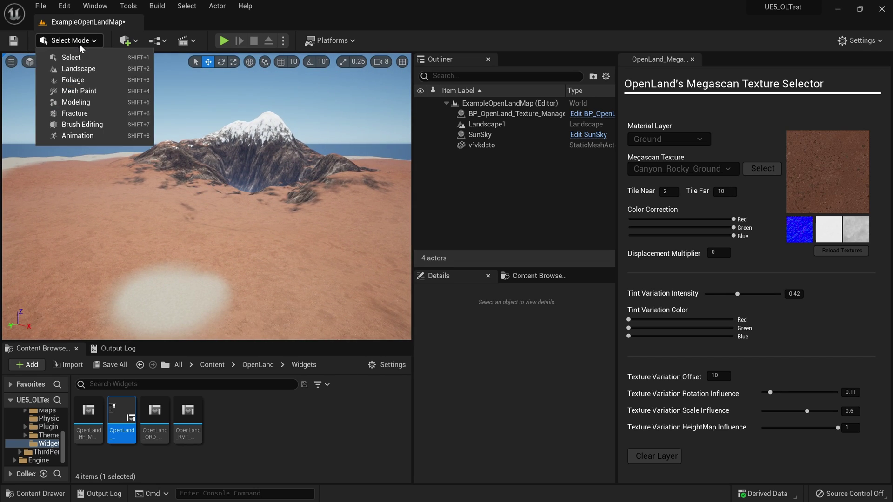
pyautogui.click(70, 69)
pyautogui.moveTo(199, 385); pyautogui.dragTo(199, 278)
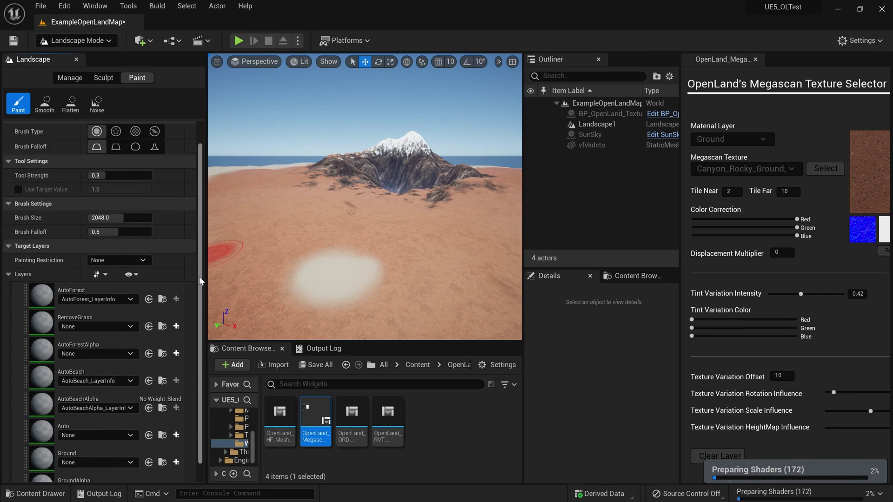
pyautogui.scroll(-5, 199, 276)
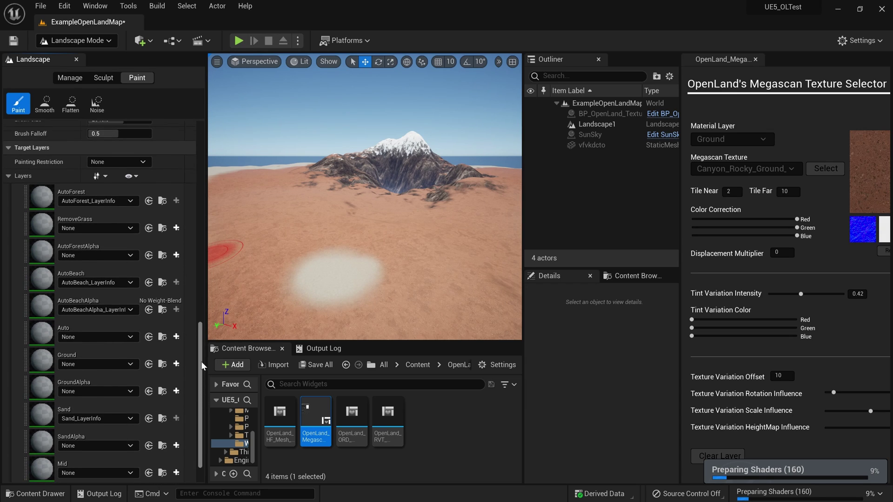
pyautogui.scroll(-5, 201, 361)
pyautogui.scroll(-10, 201, 469)
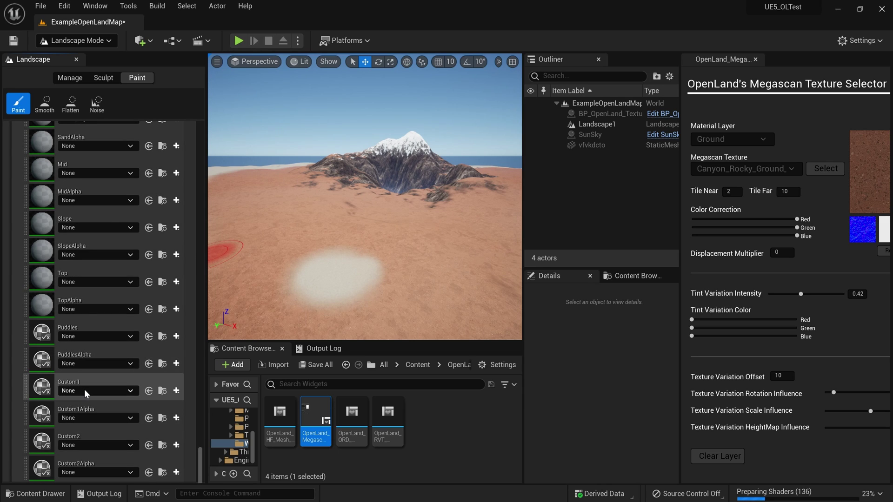
pyautogui.click(85, 389)
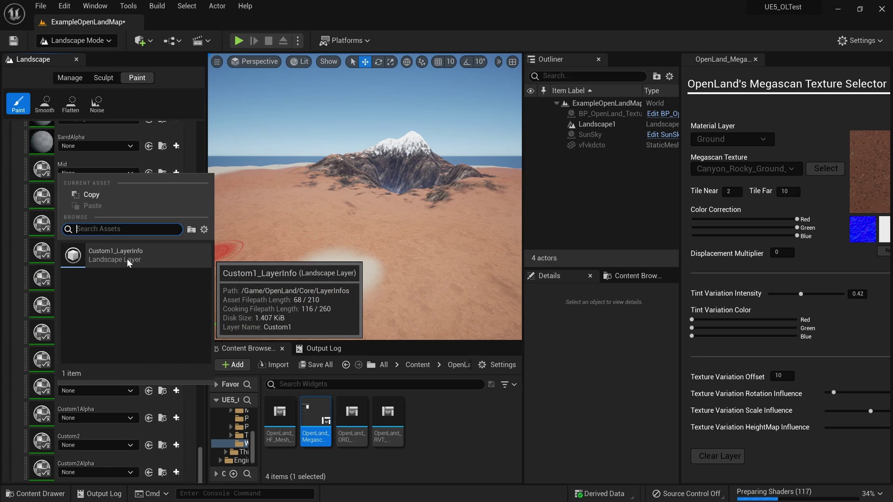
pyautogui.click(127, 259)
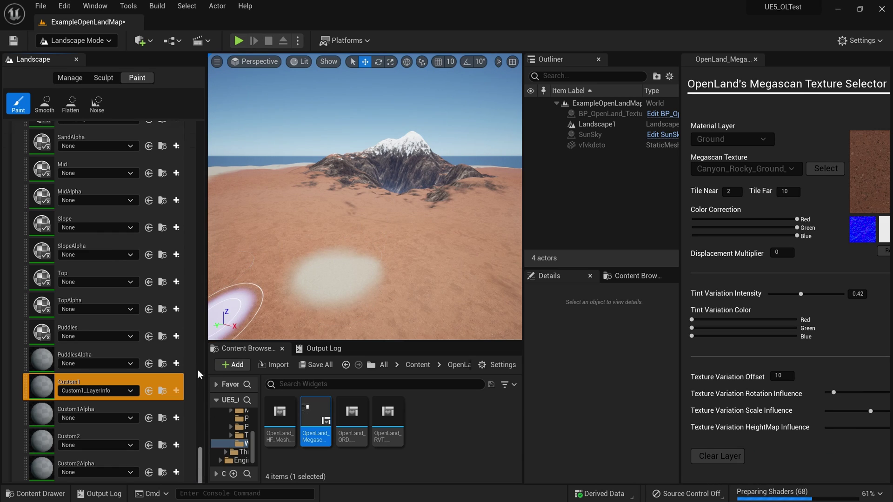
# Step: Reduce the landscape paint brush size to about 903
pyautogui.scroll(15, 197, 370)
pyautogui.moveTo(111, 224); pyautogui.dragTo(103, 223)
pyautogui.moveTo(103, 224); pyautogui.dragTo(99, 224)
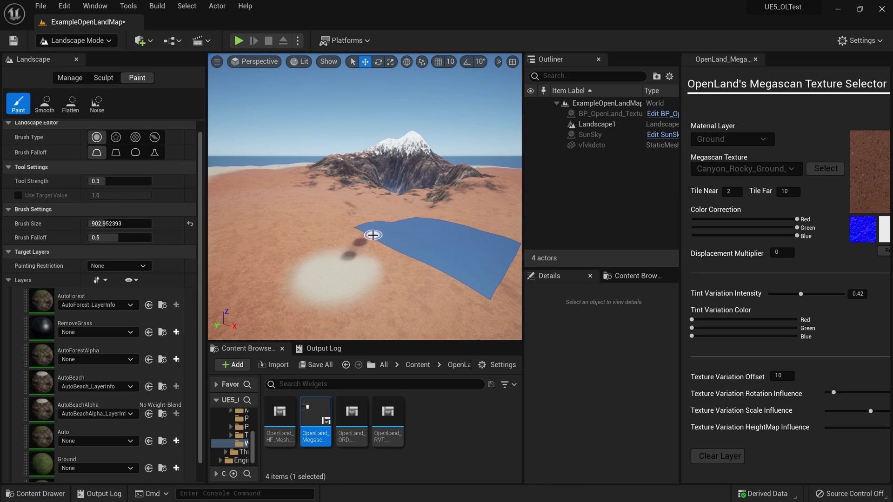
# Step: Paint a Custom1 path from the pale patch toward the mountain and smooth the terrain along the path
pyautogui.moveTo(347, 256)
pyautogui.mouseDown()
pyautogui.moveTo(367, 241)
pyautogui.moveTo(349, 249)
pyautogui.moveTo(384, 201)
pyautogui.mouseUp()
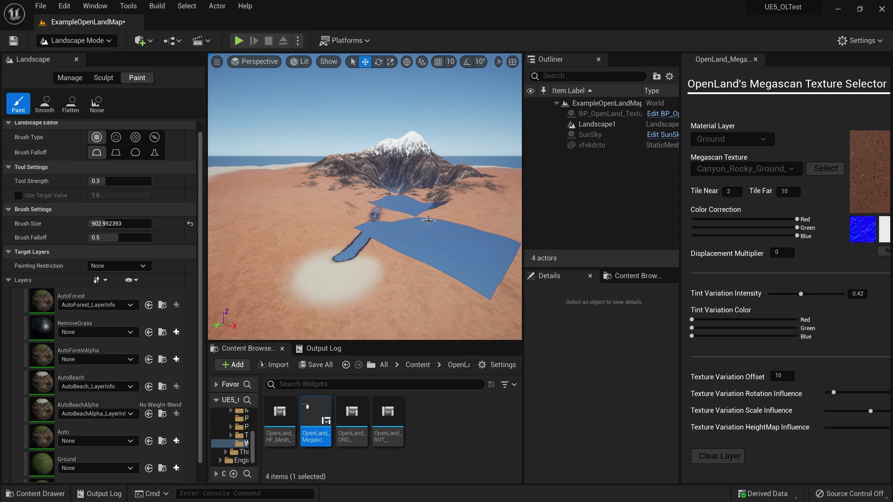
pyautogui.click(110, 79)
pyautogui.click(45, 105)
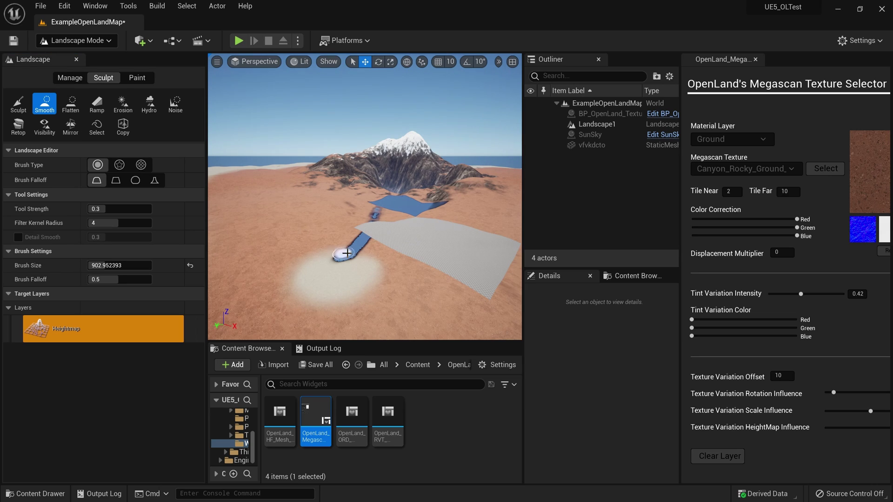
pyautogui.click(350, 253)
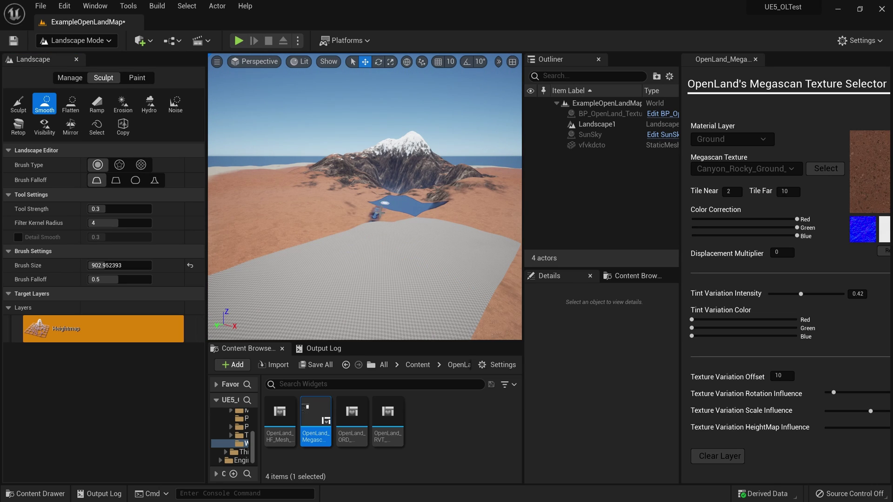
pyautogui.click(376, 215)
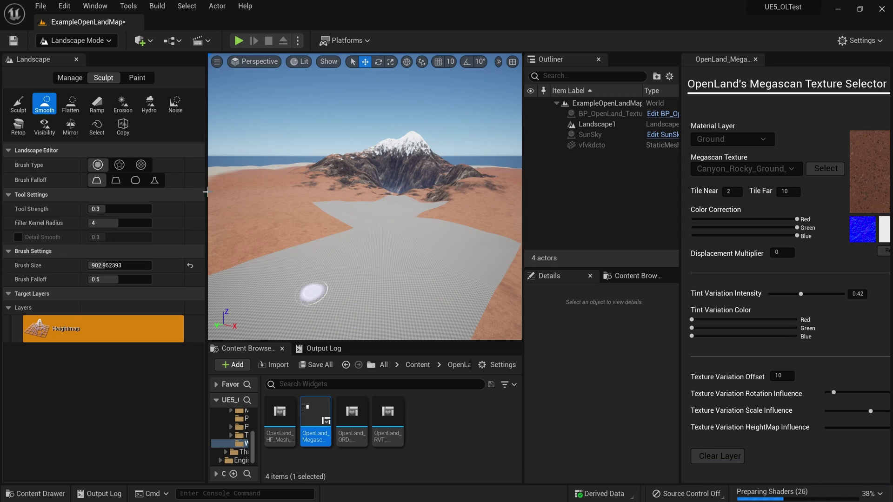
pyautogui.click(137, 77)
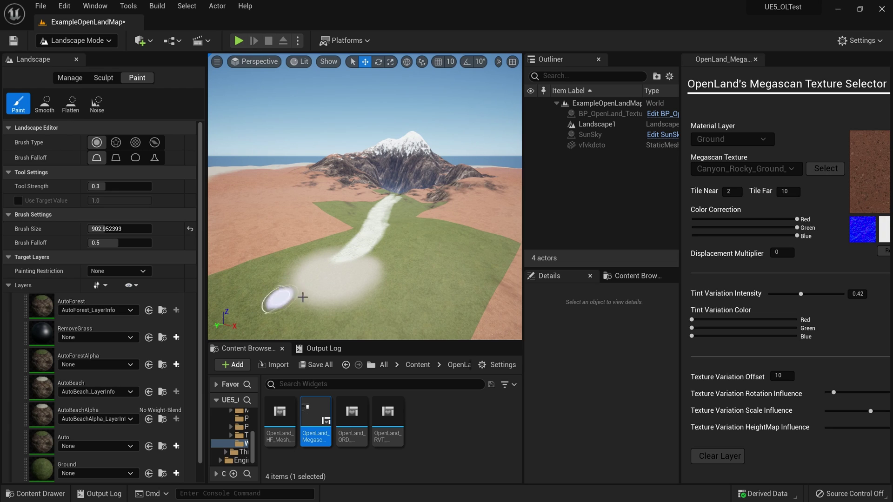
# Step: Play the level to check the painted path and end the session
pyautogui.hotkey('alt', 'p')
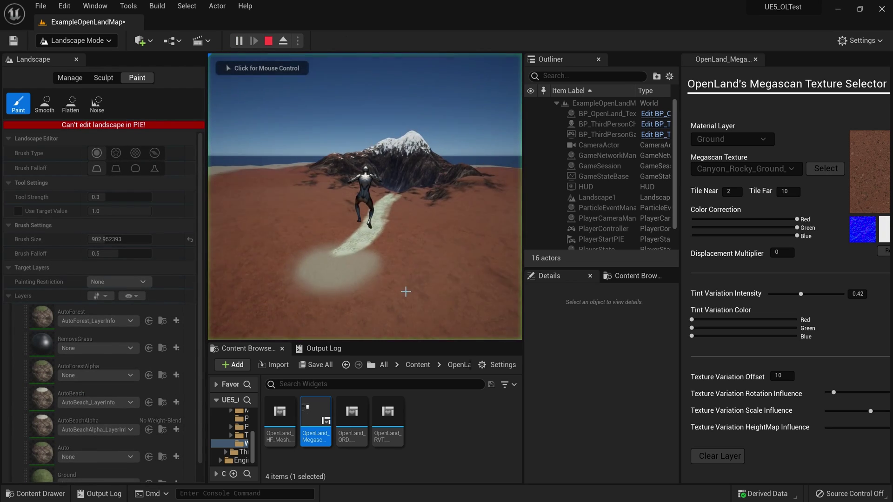
pyautogui.press('Escape')
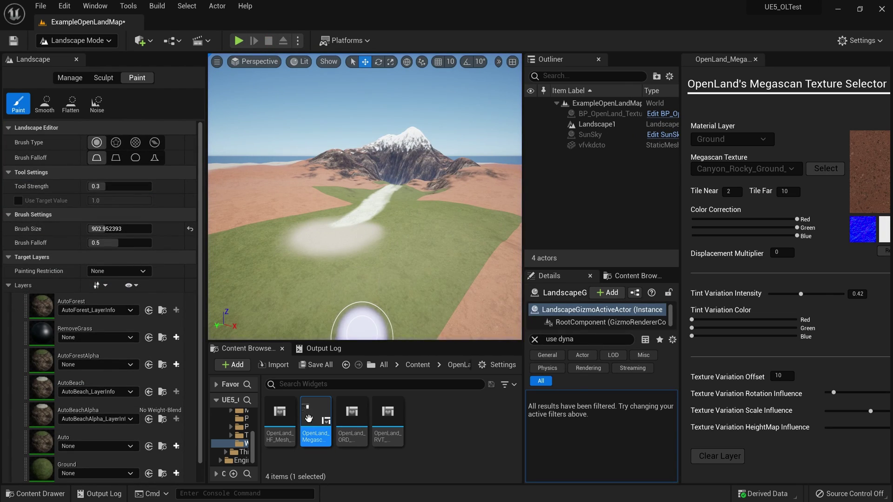
pyautogui.click(427, 370)
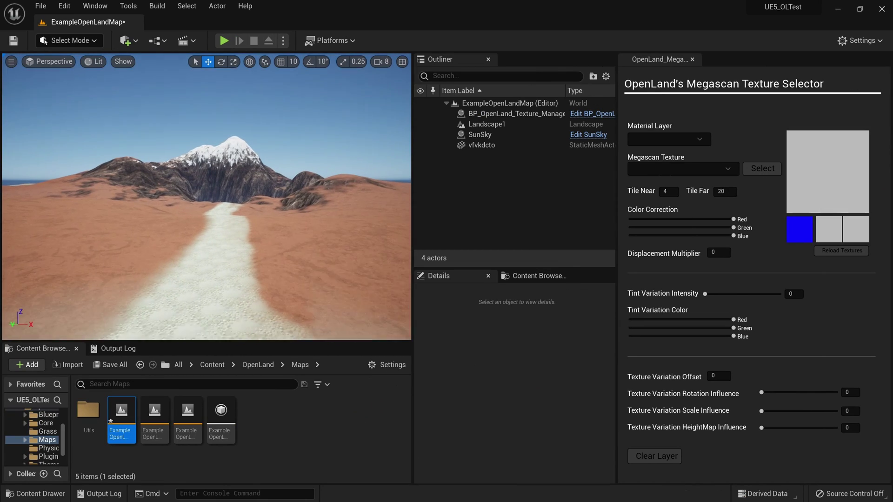
# Step: Assign the Pebble_Ground_uk1medslw Megascan texture to the Custom1 material layer
pyautogui.press('w')
pyautogui.moveTo(206, 196); pyautogui.dragTo(153, 231, button='right')
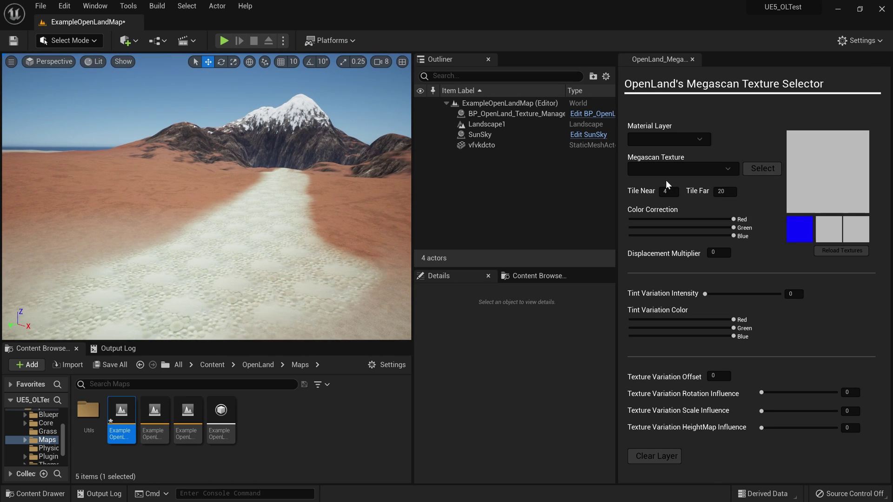
pyautogui.click(644, 139)
pyautogui.click(666, 230)
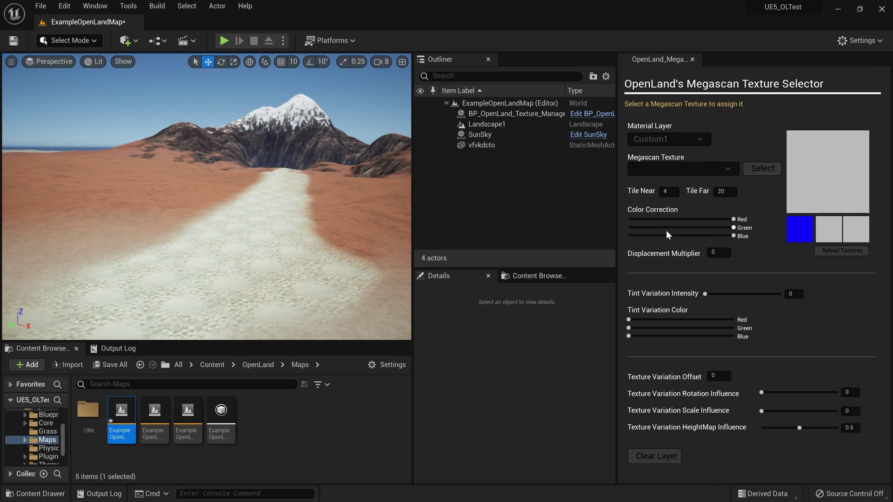
pyautogui.click(654, 169)
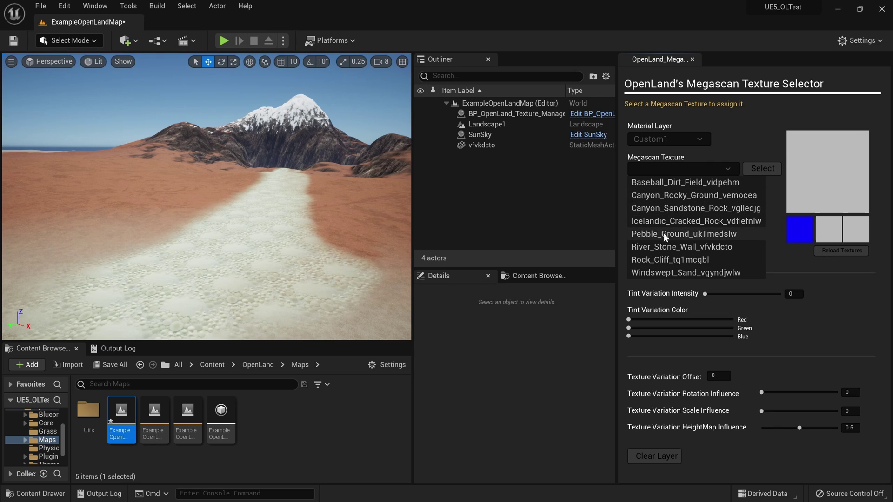
pyautogui.click(663, 233)
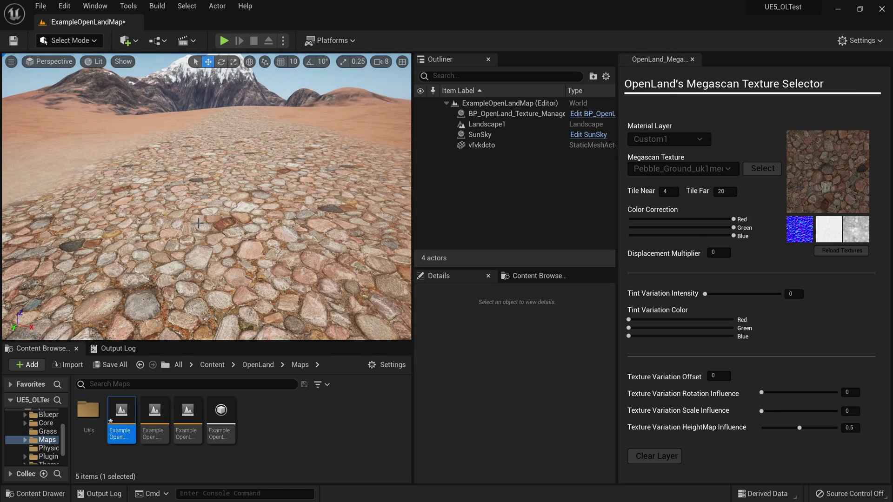
# Step: Play the level, run the character along the pebble path to inspect its texture, and end the session
pyautogui.hotkey('alt', 'p')
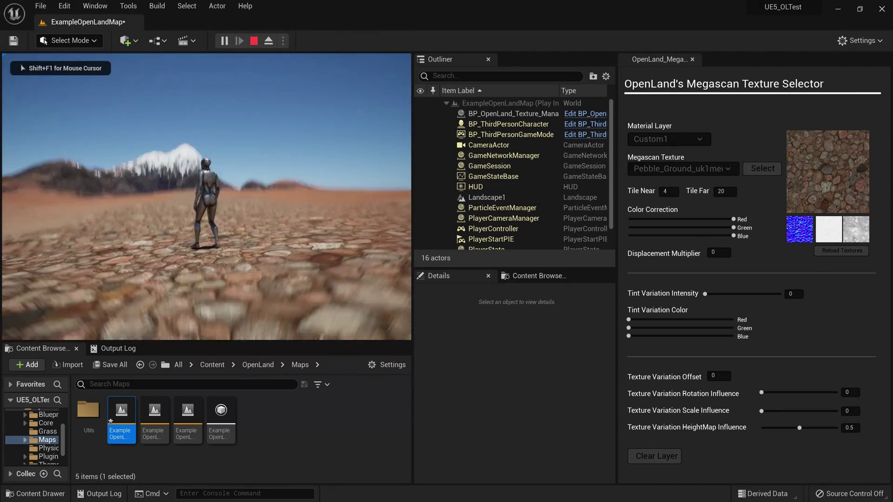
pyautogui.press('d')
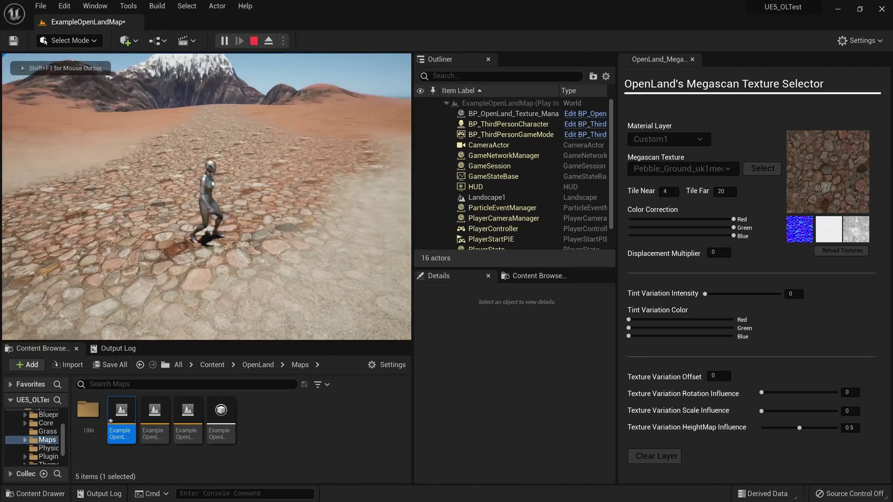
pyautogui.press('Escape')
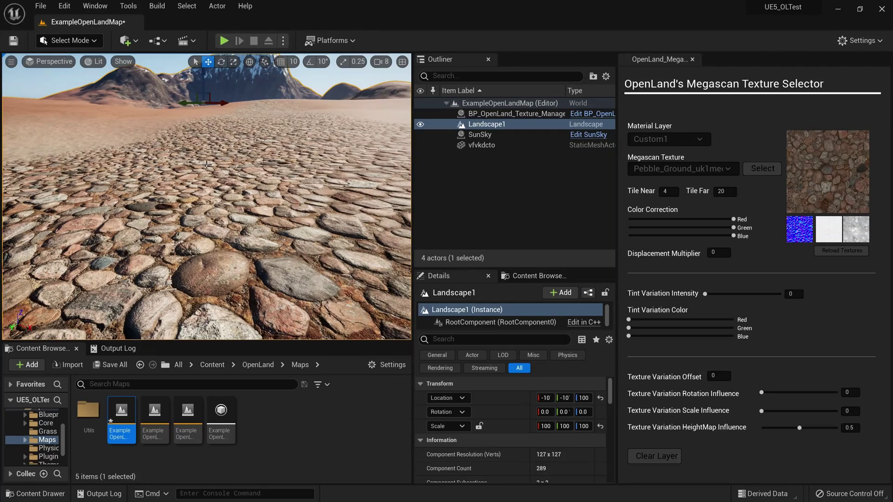
# Step: Set the Custom1 layer's Texture Variation Rotation Influence to 0.15 and its Tile Far to 10
pyautogui.press('s')
pyautogui.moveTo(279, 210); pyautogui.dragTo(293, 223, button='right')
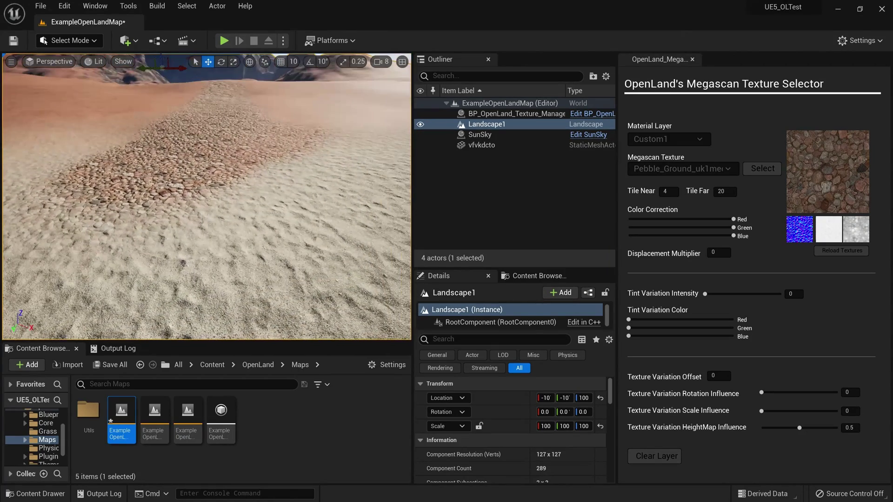
pyautogui.moveTo(763, 393); pyautogui.dragTo(773, 393)
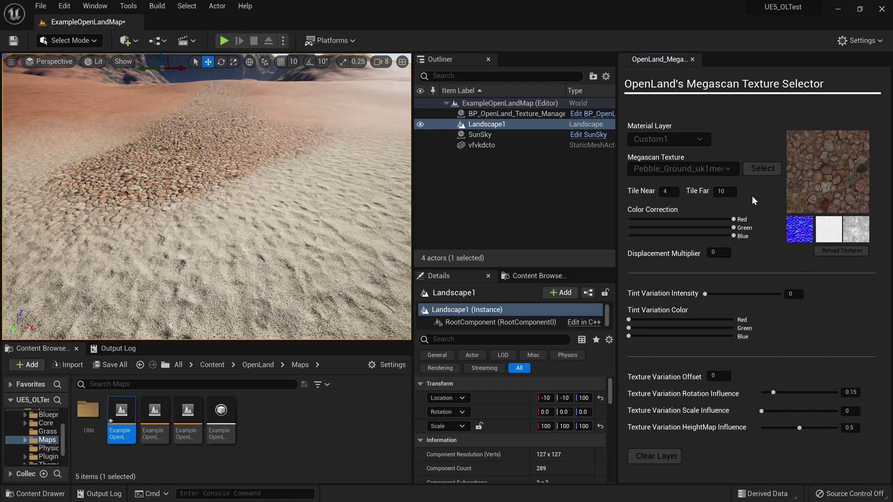
# Step: Slightly lower the green and blue Color Correction of the Custom1 layer to warm the pebble path
pyautogui.moveTo(277, 189)
pyautogui.mouseDown(button='right')
pyautogui.moveTo(279, 172)
pyautogui.moveTo(276, 183)
pyautogui.mouseUp(button='right')
pyautogui.moveTo(207, 195)
pyautogui.mouseDown(button='right')
pyautogui.moveTo(200, 235)
pyautogui.moveTo(193, 186)
pyautogui.mouseUp(button='right')
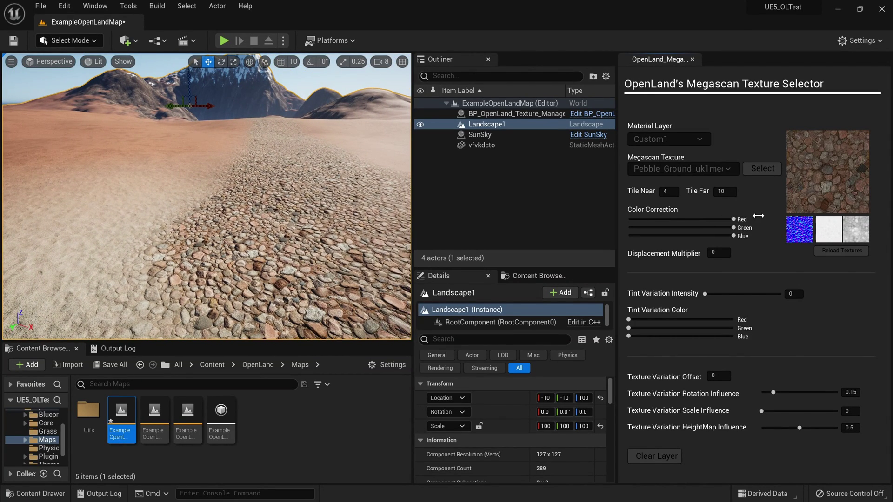
pyautogui.moveTo(734, 228)
pyautogui.mouseDown()
pyautogui.moveTo(722, 228)
pyautogui.moveTo(723, 236)
pyautogui.mouseUp()
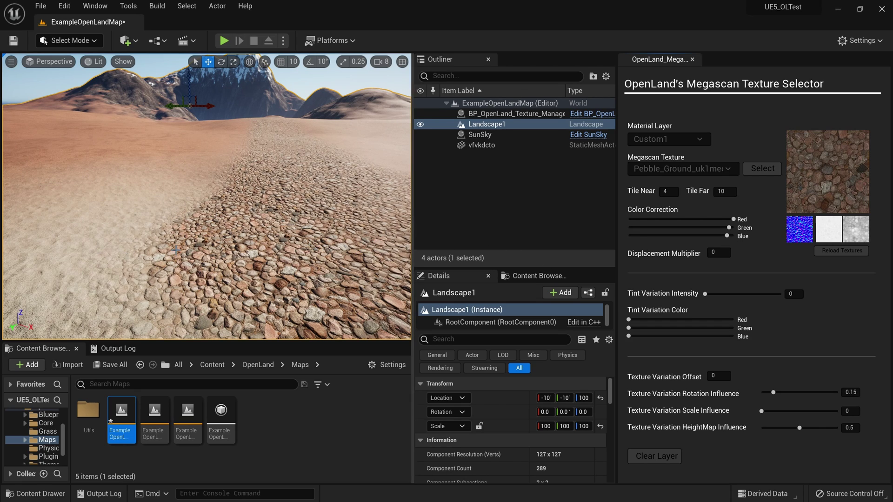
# Step: Play the level to inspect the color-corrected pebble path and stop the session
pyautogui.hotkey('alt', 'p')
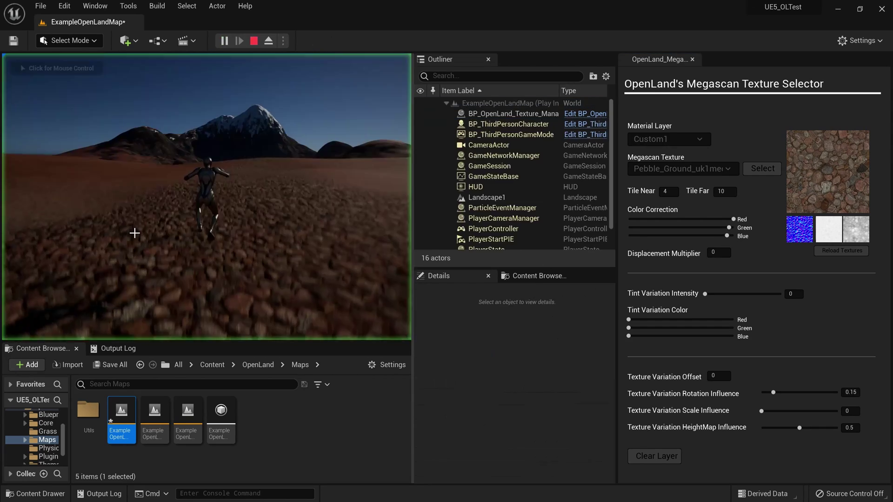
pyautogui.press('Escape')
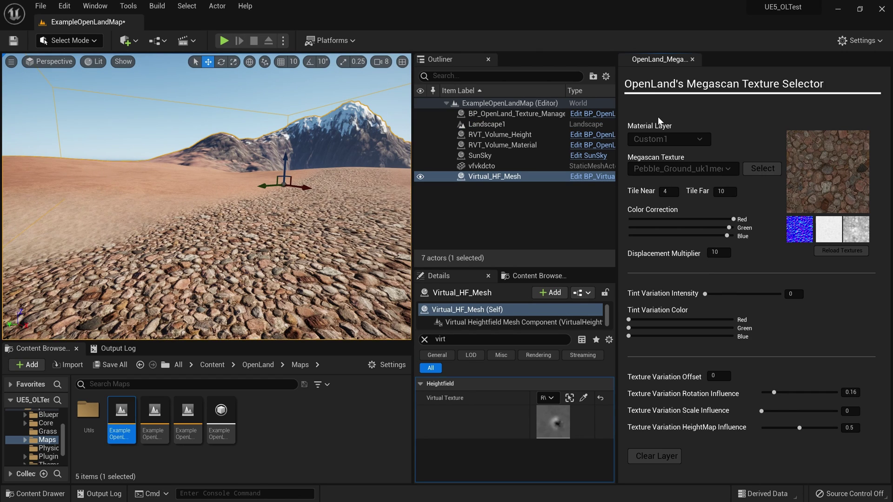
# Step: Fly over the pebble path and surrounding hills to inspect the landscape with the virtual heightfield mesh
pyautogui.click(668, 137)
pyautogui.click(668, 137)
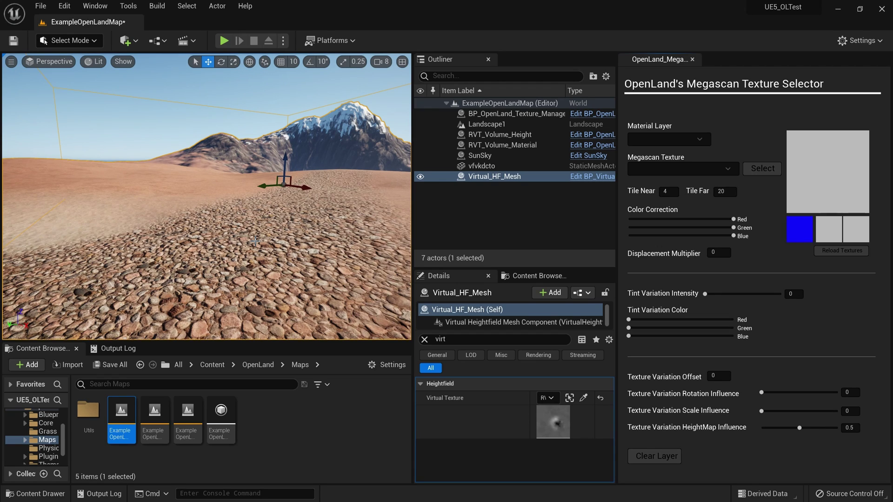
pyautogui.press('w')
pyautogui.moveTo(260, 228)
pyautogui.mouseDown(button='right')
pyautogui.moveTo(307, 249)
pyautogui.moveTo(312, 242)
pyautogui.moveTo(261, 240)
pyautogui.mouseUp(button='right')
pyautogui.press('w')
pyautogui.moveTo(193, 225); pyautogui.dragTo(308, 221, button='right')
pyautogui.press('w')
pyautogui.press('s')
pyautogui.press('w')
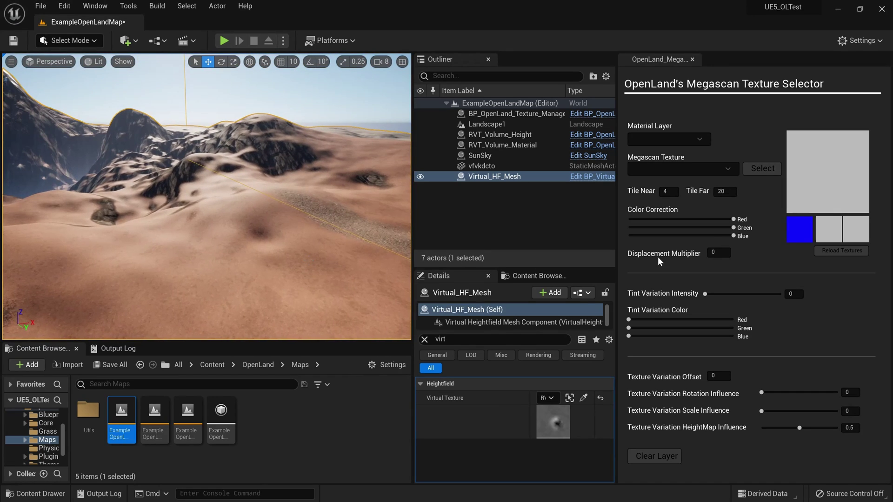
pyautogui.click(656, 137)
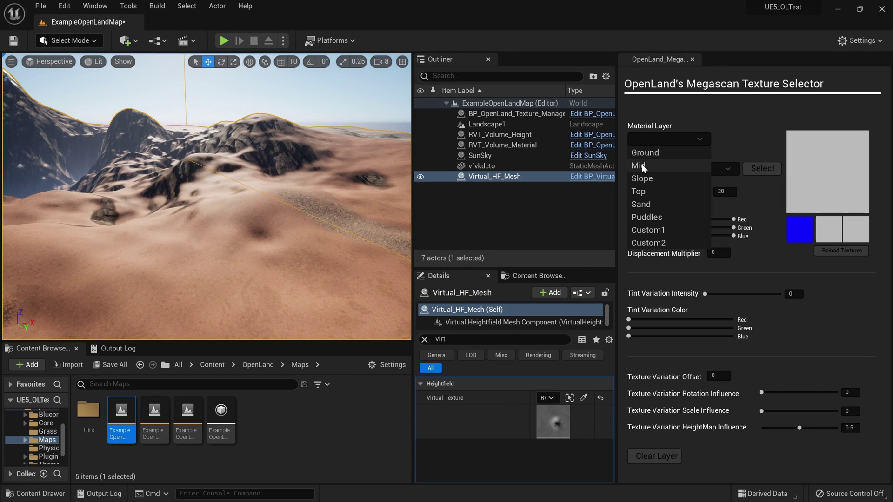
pyautogui.scroll(-2, 185, 263)
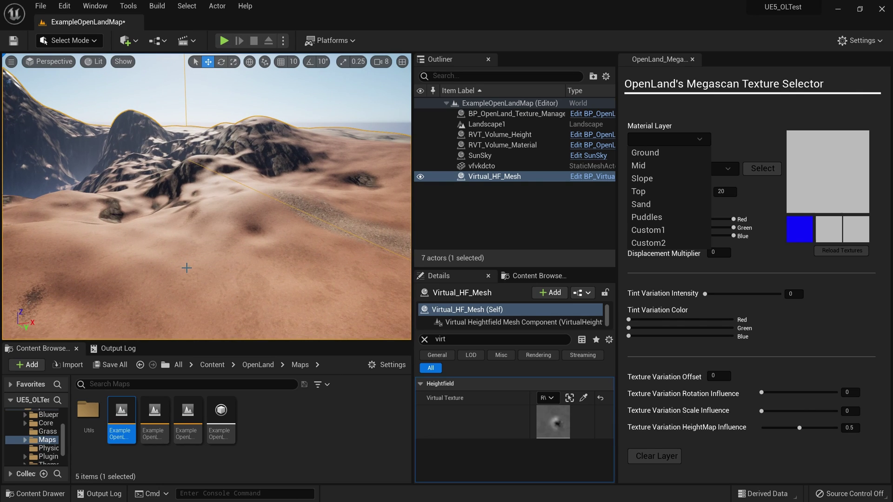
pyautogui.click(242, 198)
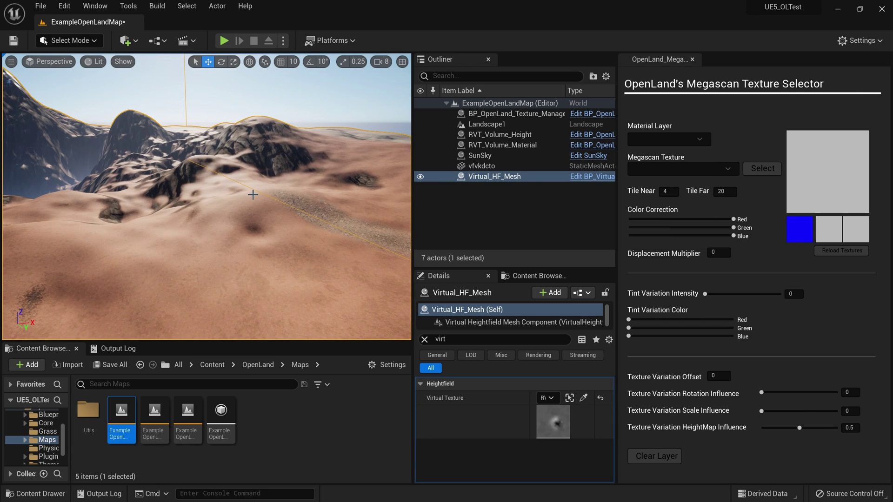
pyautogui.click(677, 139)
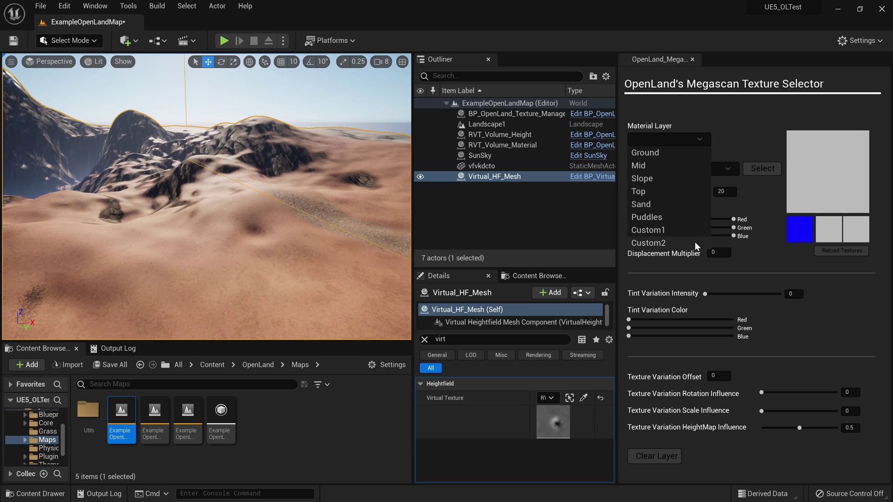
pyautogui.click(847, 311)
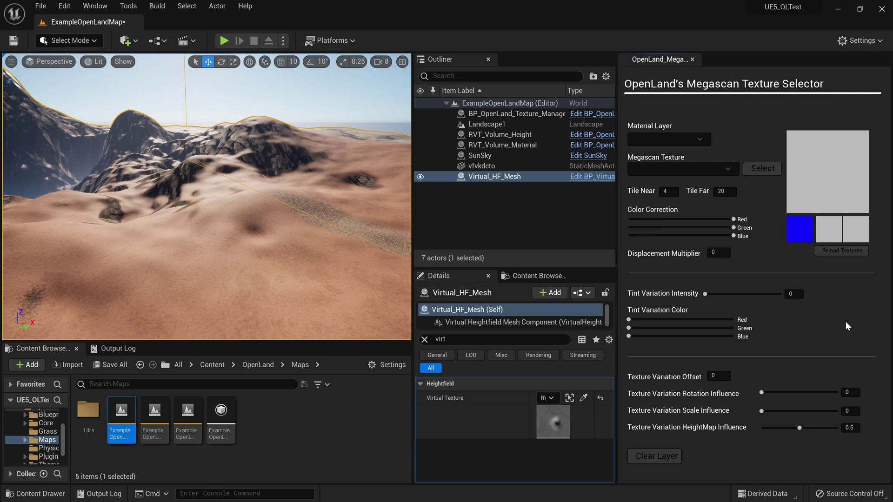
pyautogui.click(641, 137)
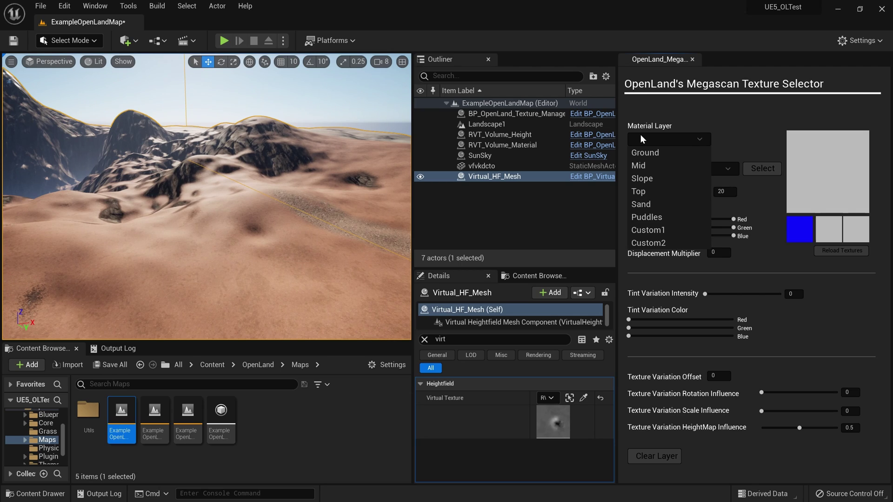
pyautogui.click(728, 114)
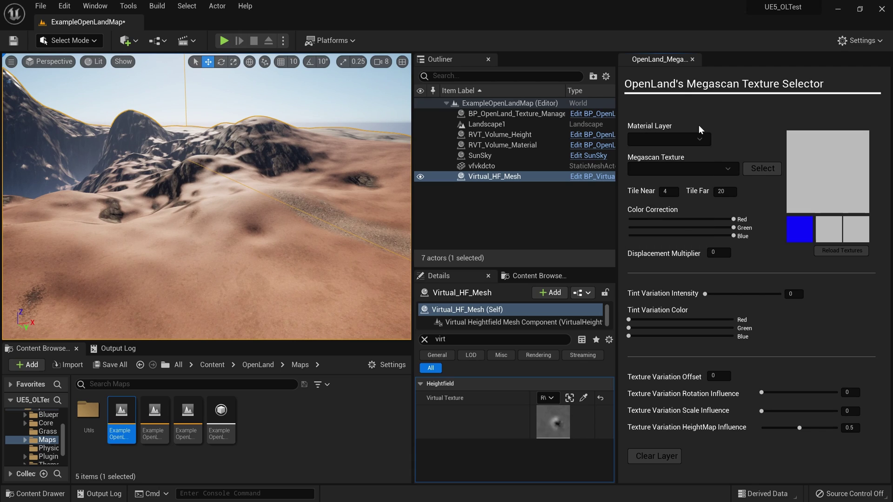
pyautogui.click(691, 141)
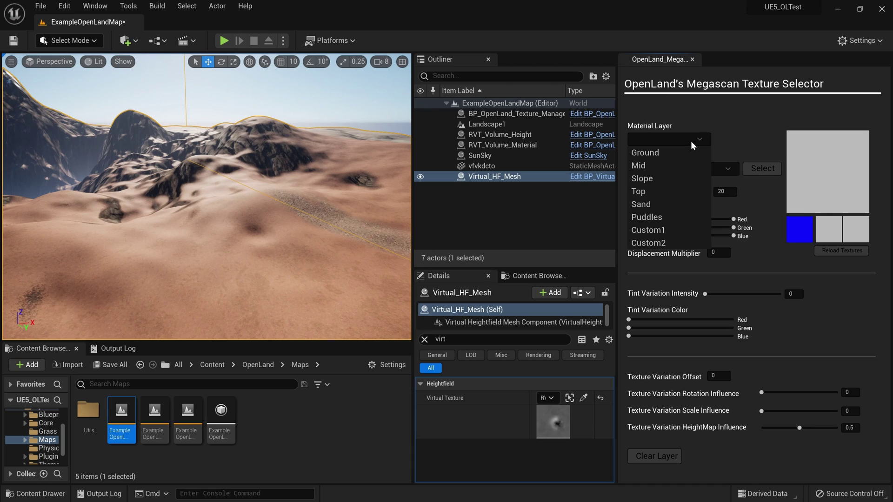
pyautogui.click(719, 127)
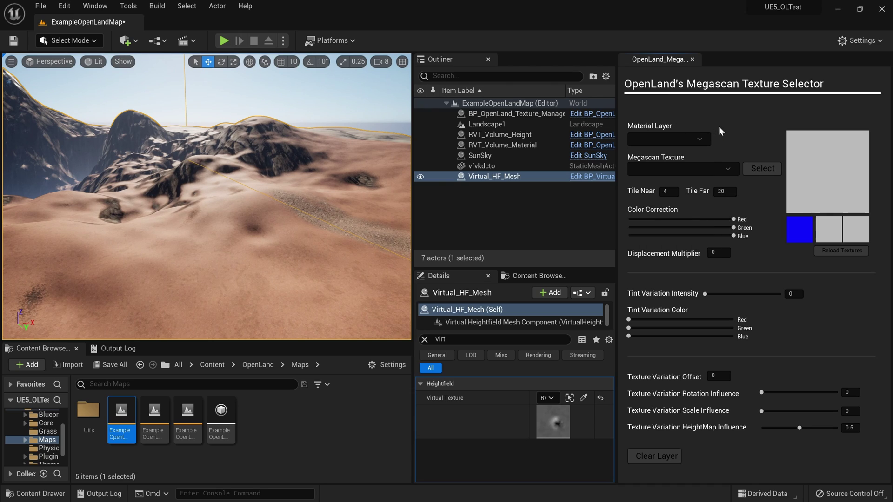